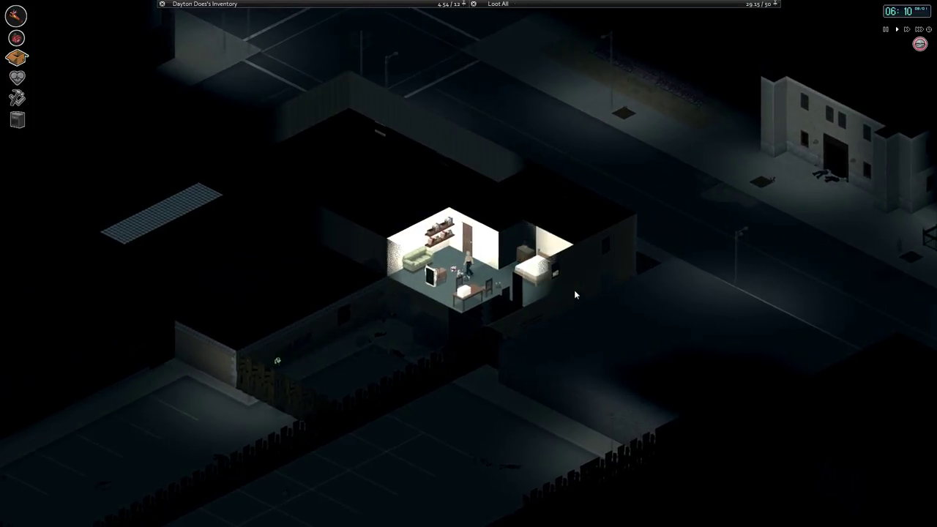
# Walk into the room with chairs and inspect the Doctor's Bag and Big Hiking Bag.
pyautogui.press('w')
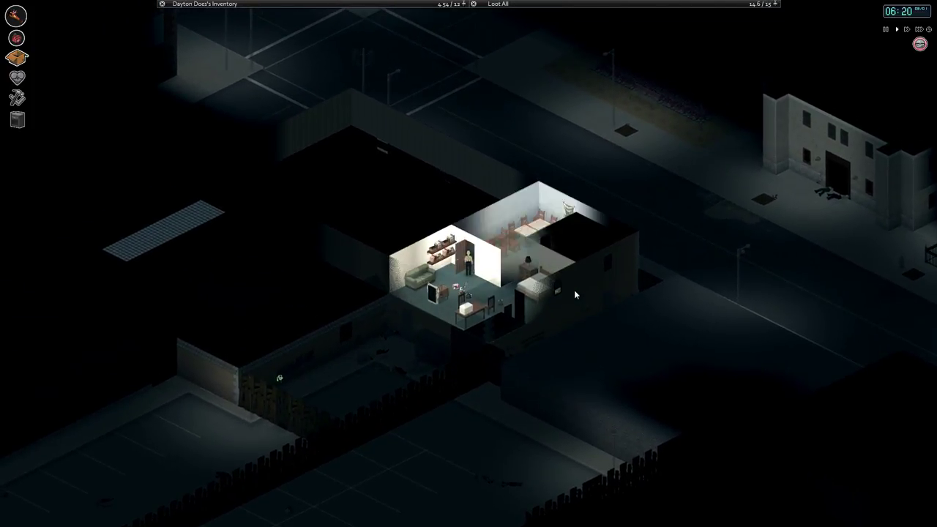
pyautogui.press('i')
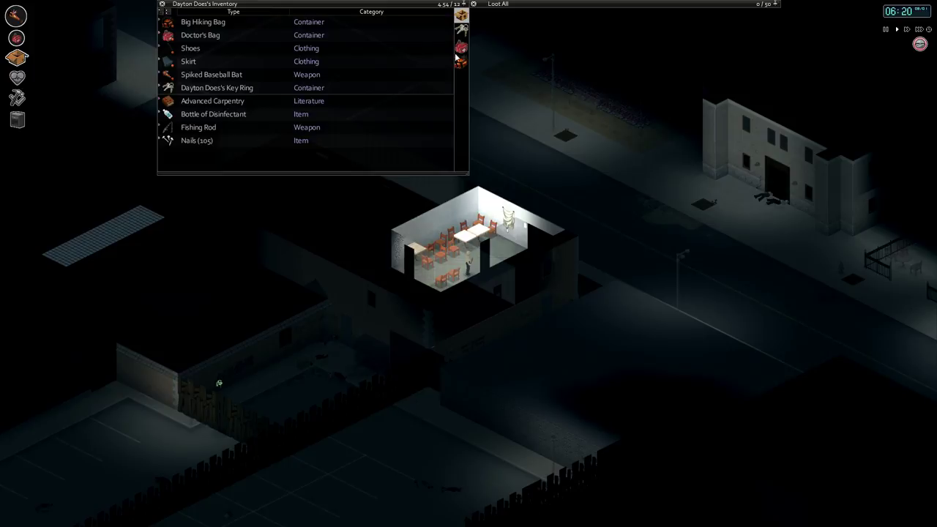
pyautogui.click(460, 57)
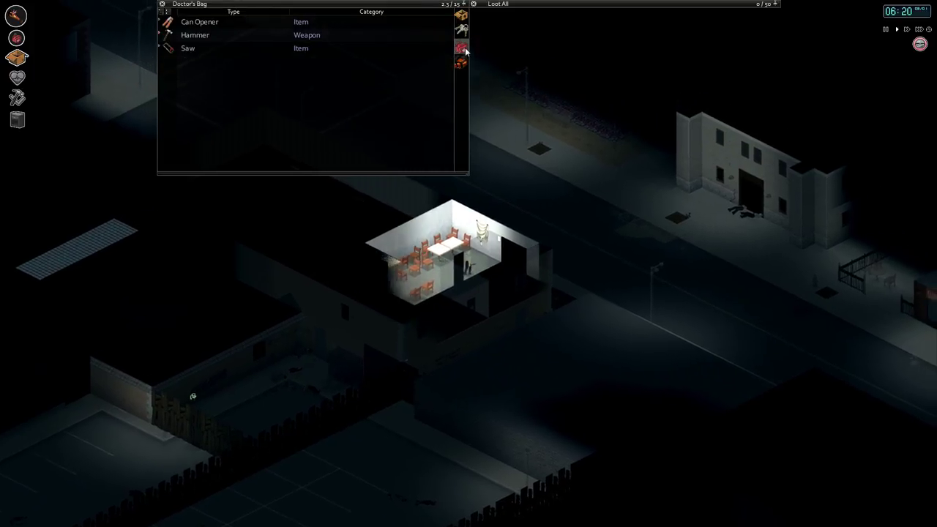
pyautogui.click(461, 62)
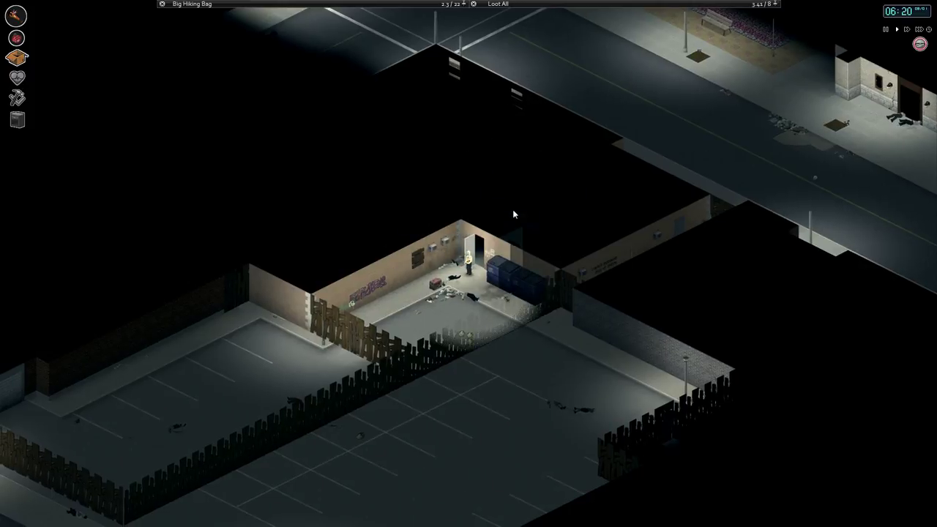
pyautogui.scroll(2, 512, 209)
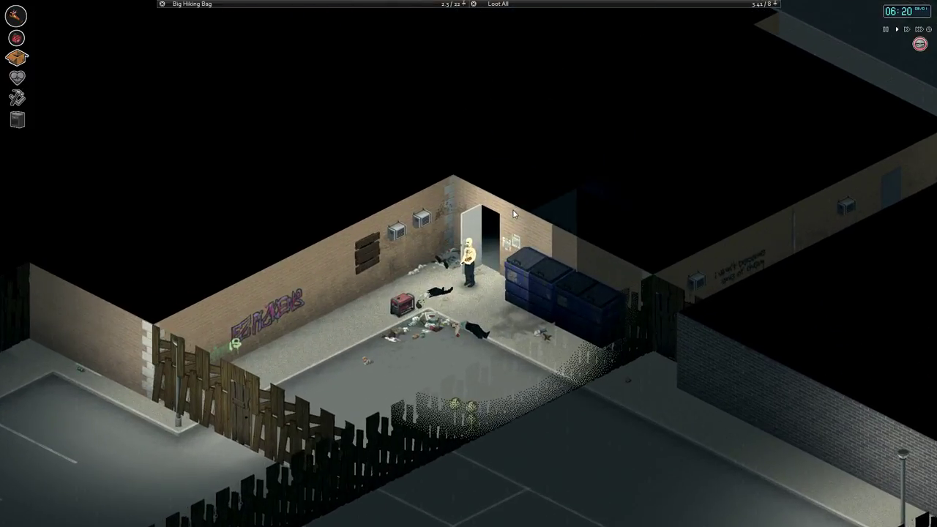
# Open the kitchen door, walk across the kitchen and read the Magazine there.
pyautogui.press('e')
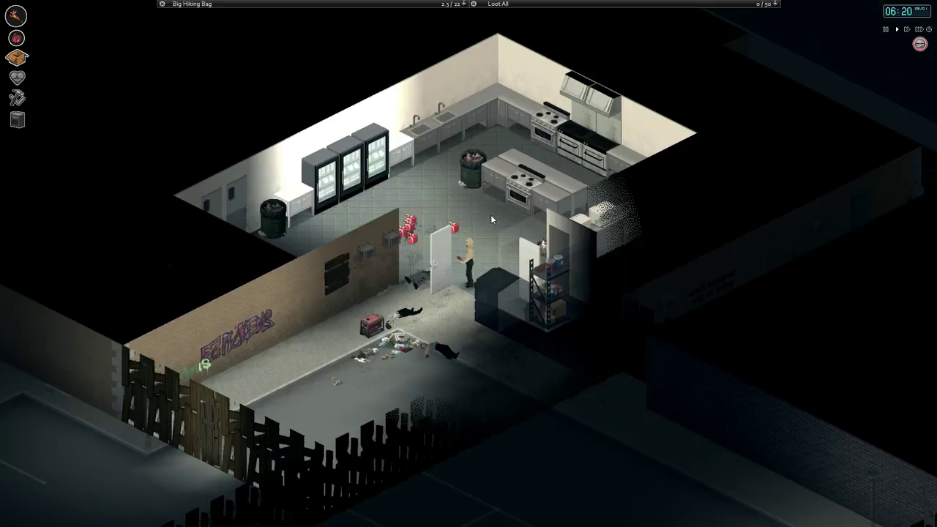
pyautogui.press('w')
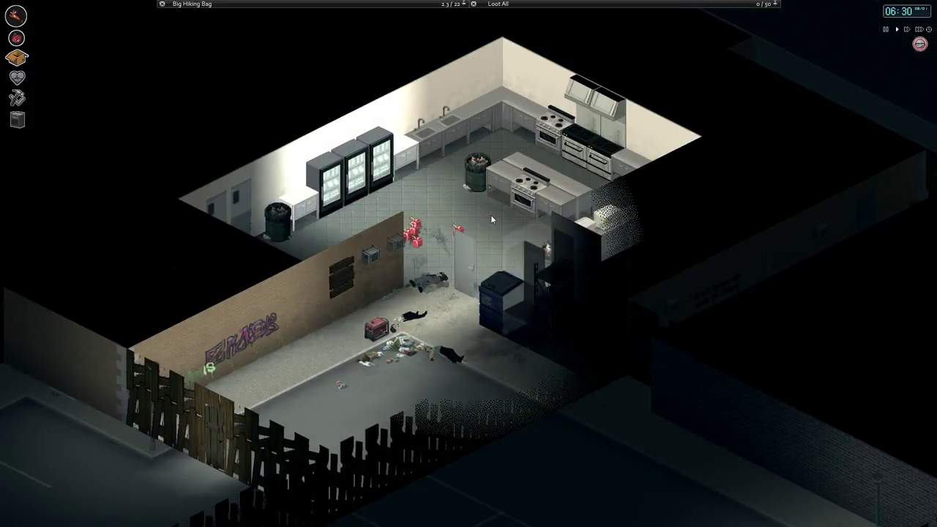
pyautogui.press('w')
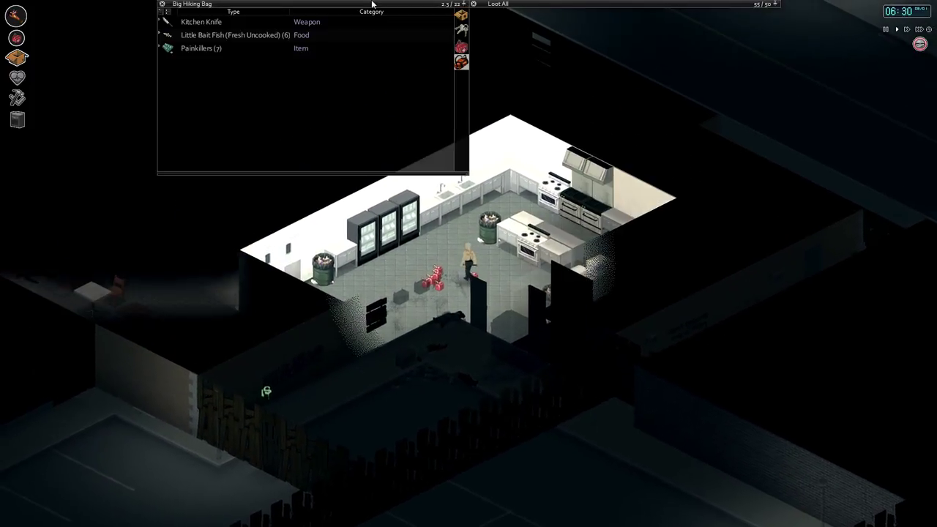
pyautogui.press('w')
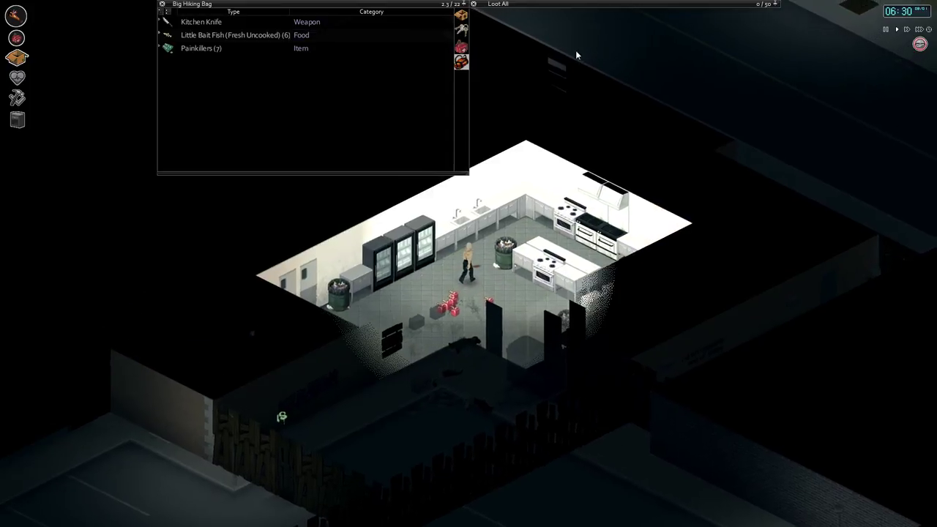
pyautogui.press('w')
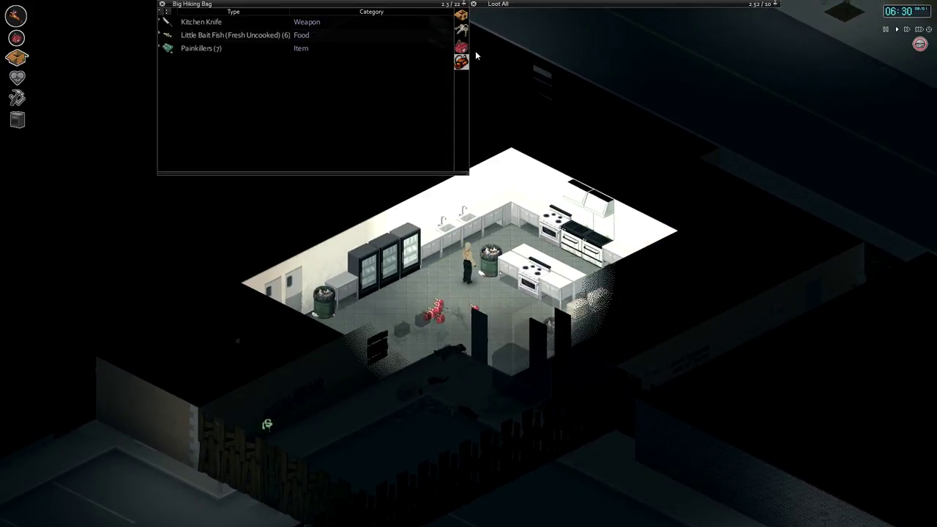
pyautogui.moveTo(507, 101)
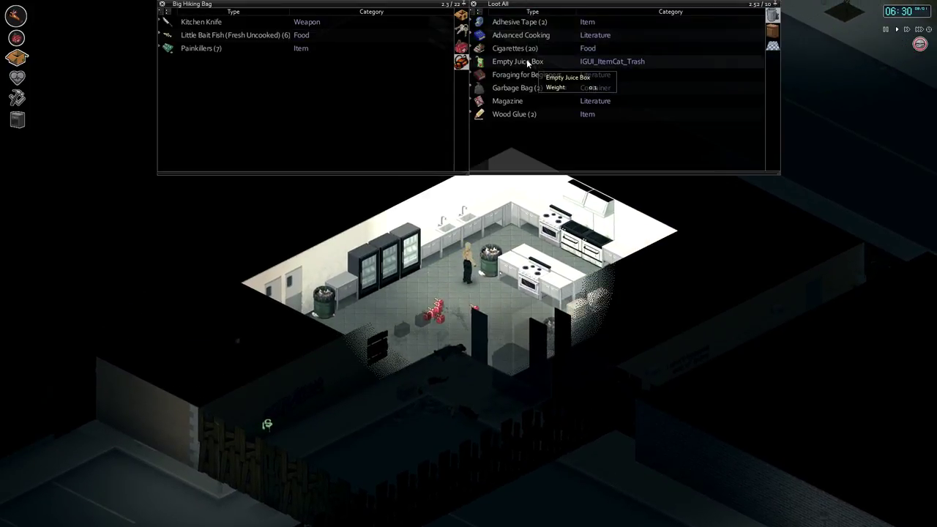
pyautogui.rightClick(504, 101)
pyautogui.click(545, 161)
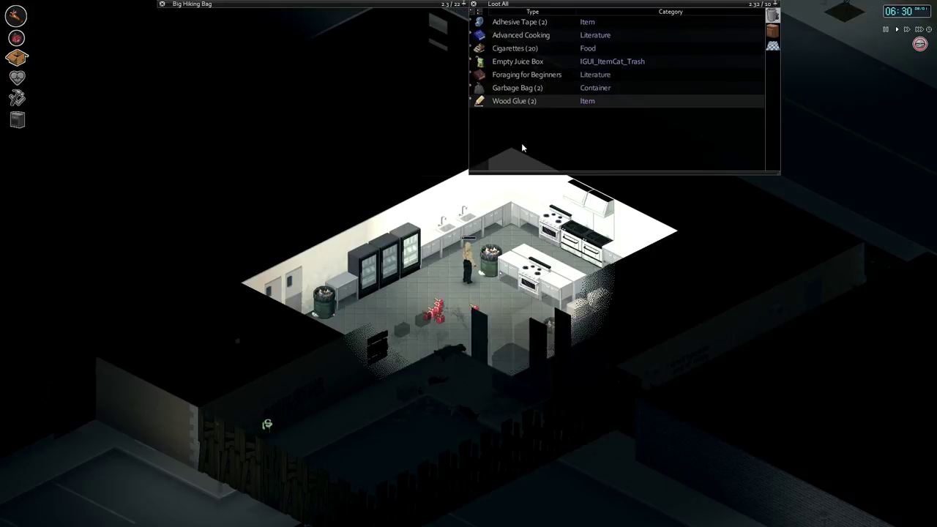
# Check the Big Hiking Bag, step back toward the alley, then return and open the inventory.
pyautogui.click(326, 5)
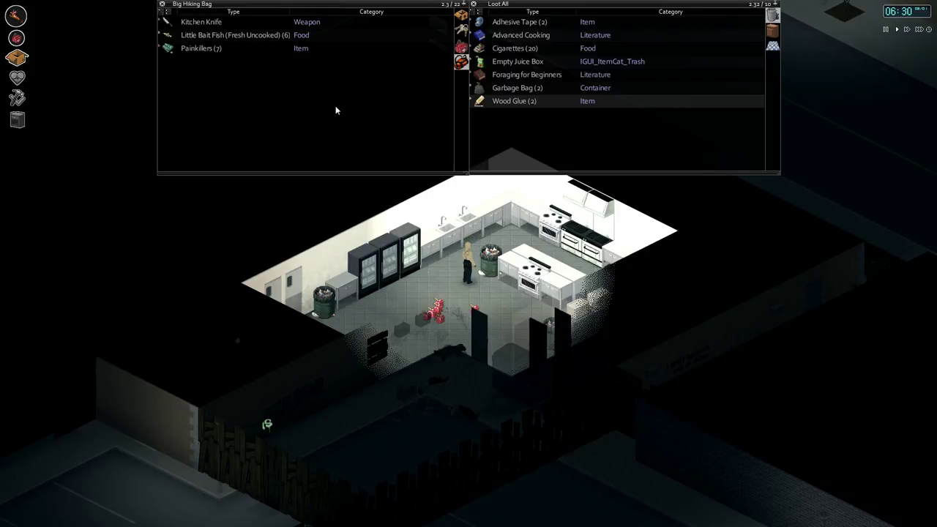
pyautogui.press('s')
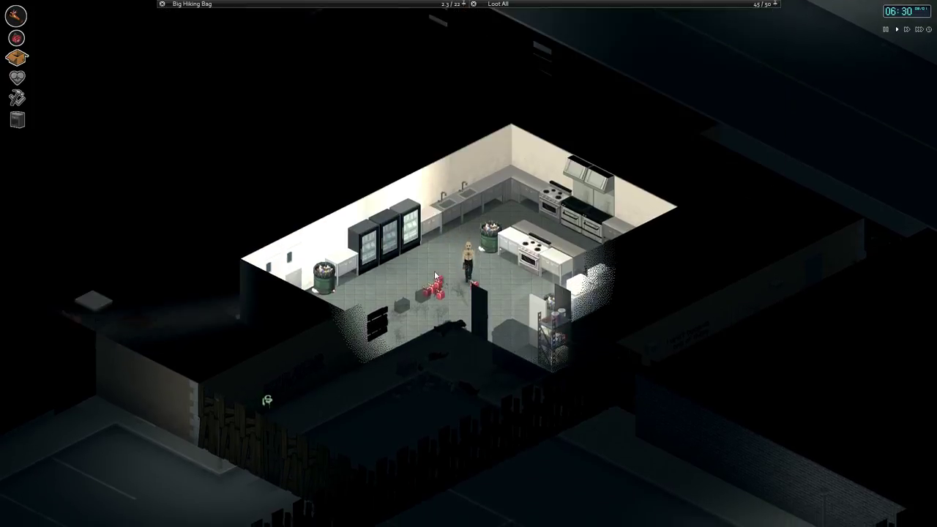
pyautogui.press('s')
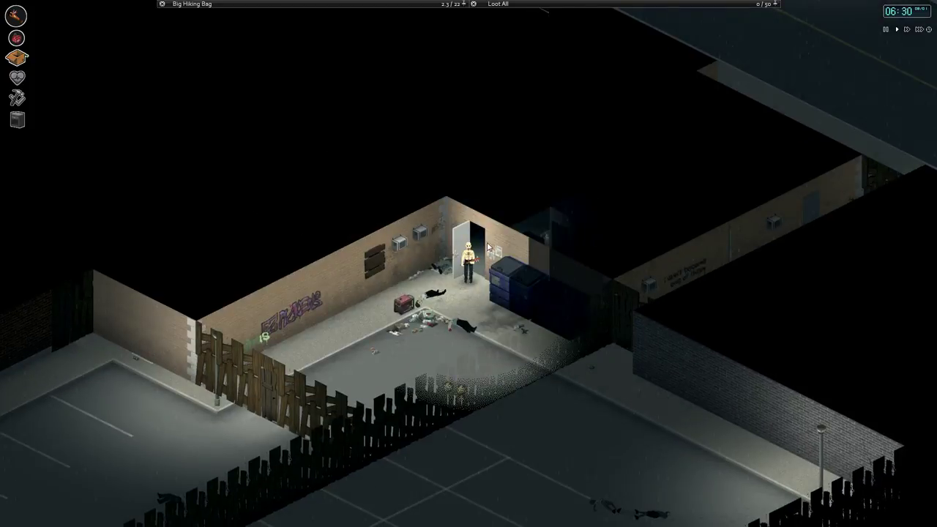
pyautogui.press('w')
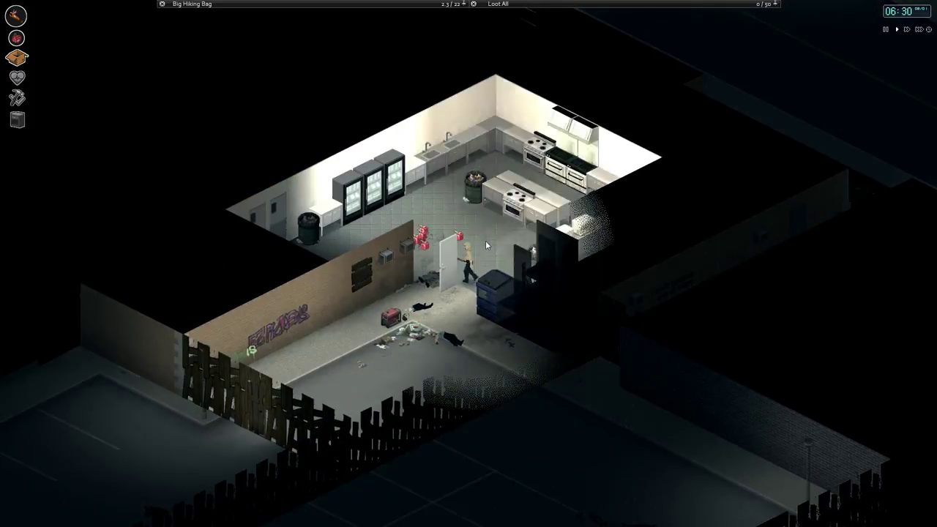
pyautogui.press('Tab')
pyautogui.press('w')
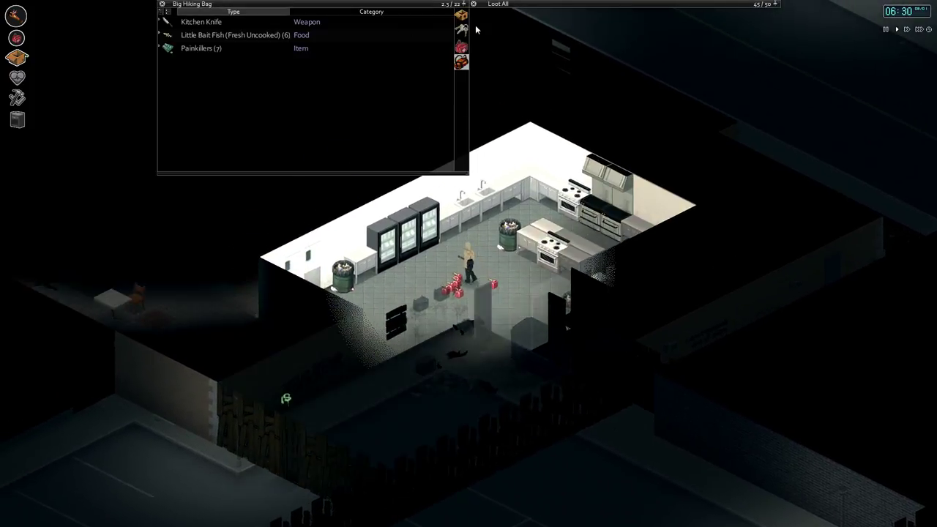
pyautogui.moveTo(213, 101)
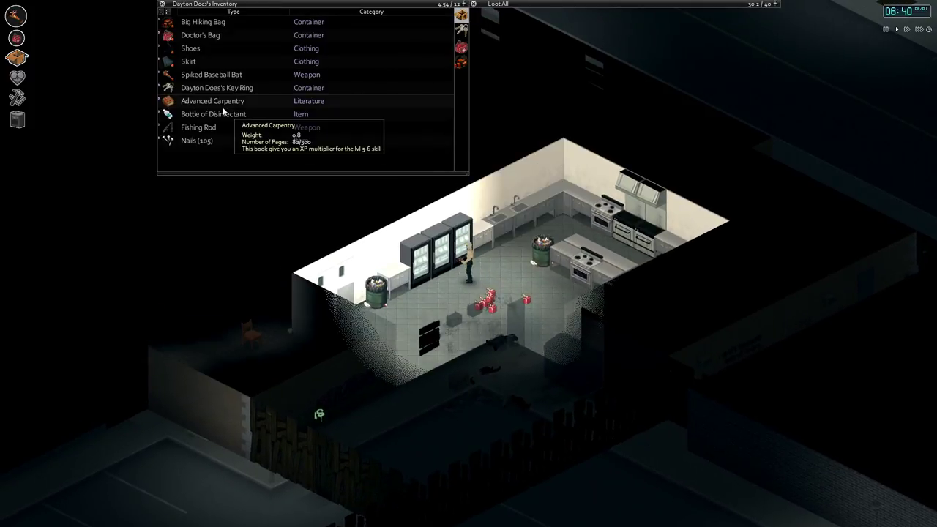
# Read Advanced Carpentry from the inventory, getting through 255 of its 300 pages.
pyautogui.rightClick(219, 101)
pyautogui.click(253, 150)
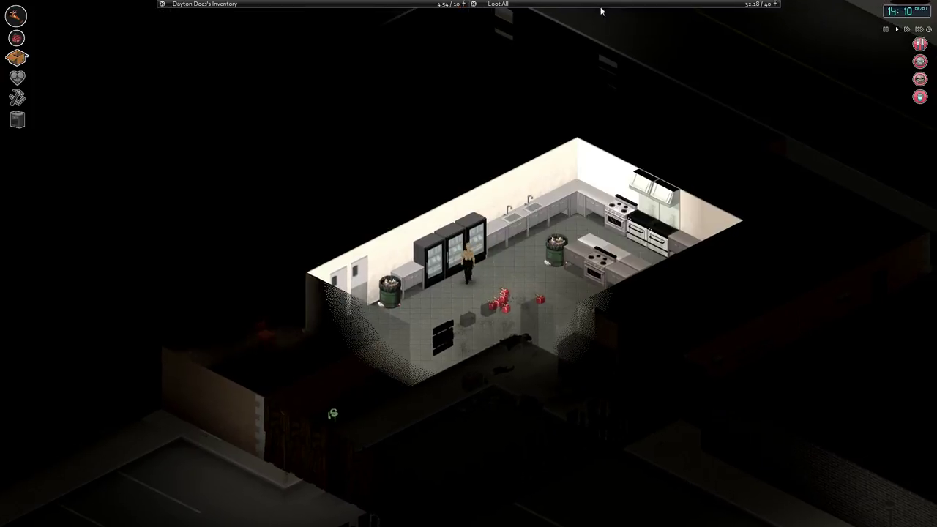
# Take one fresh apple and one cherry, then walk over to the sink.
pyautogui.rightClick(564, 23)
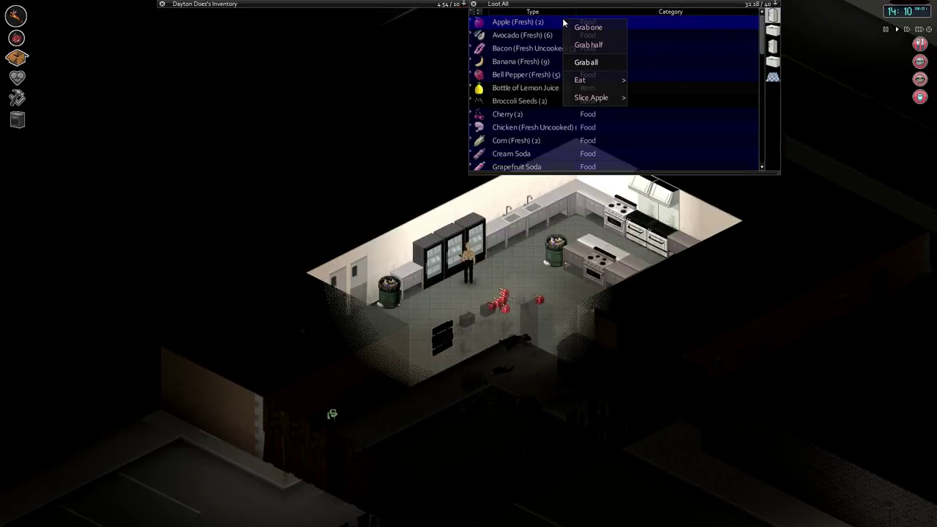
pyautogui.moveTo(585, 79)
pyautogui.click(644, 79)
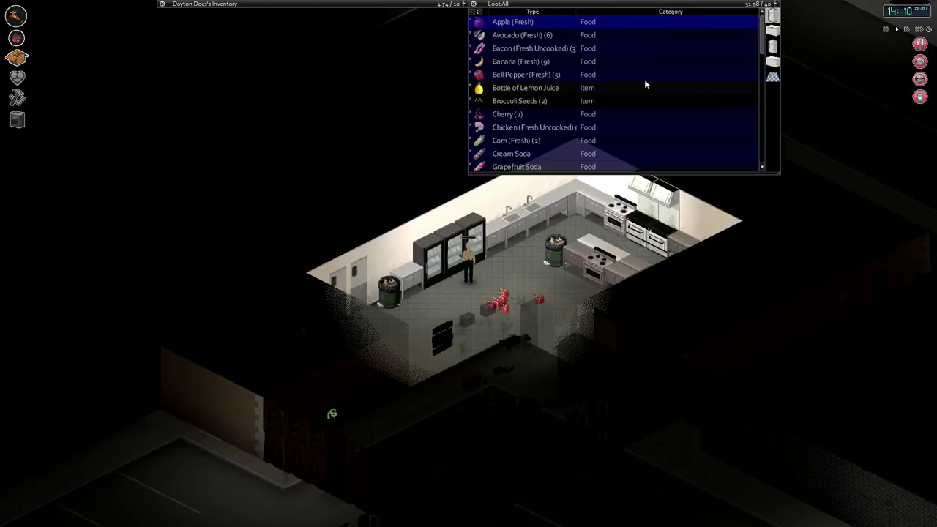
pyautogui.rightClick(540, 115)
pyautogui.moveTo(567, 172)
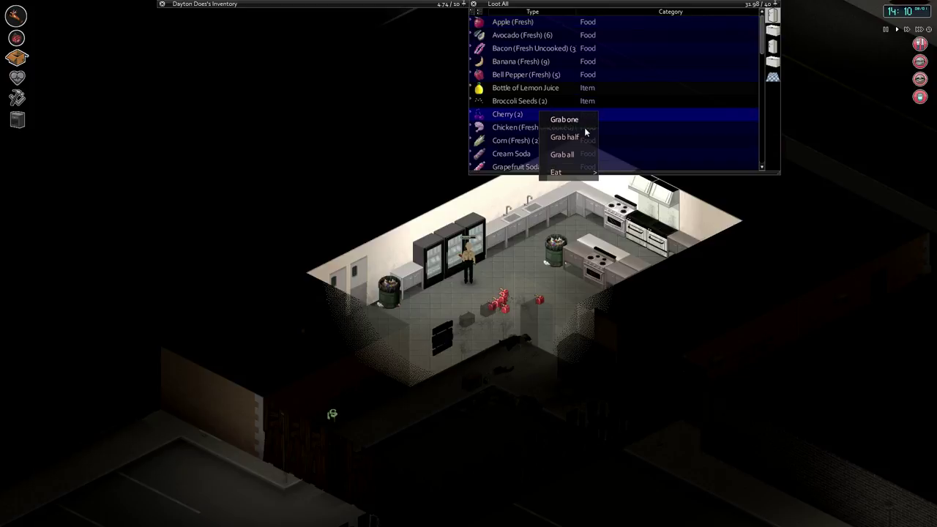
pyautogui.click(614, 171)
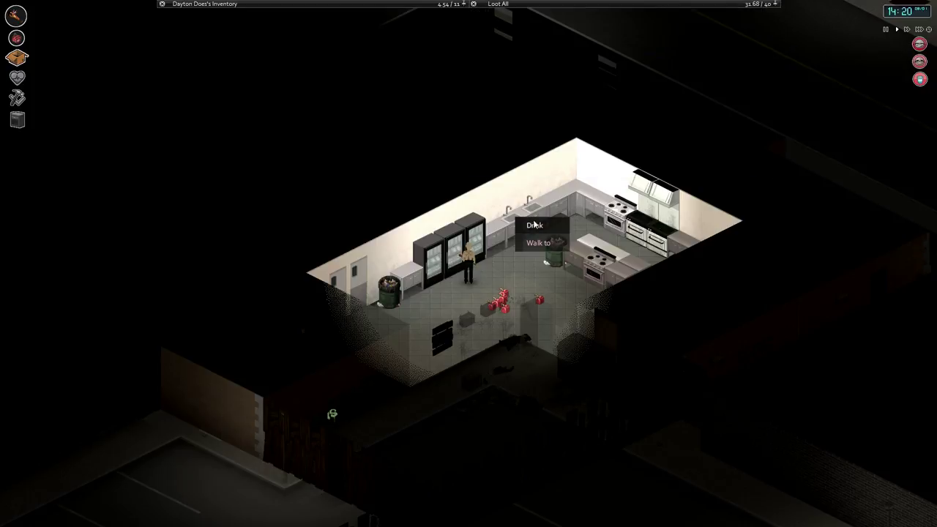
pyautogui.click(534, 225)
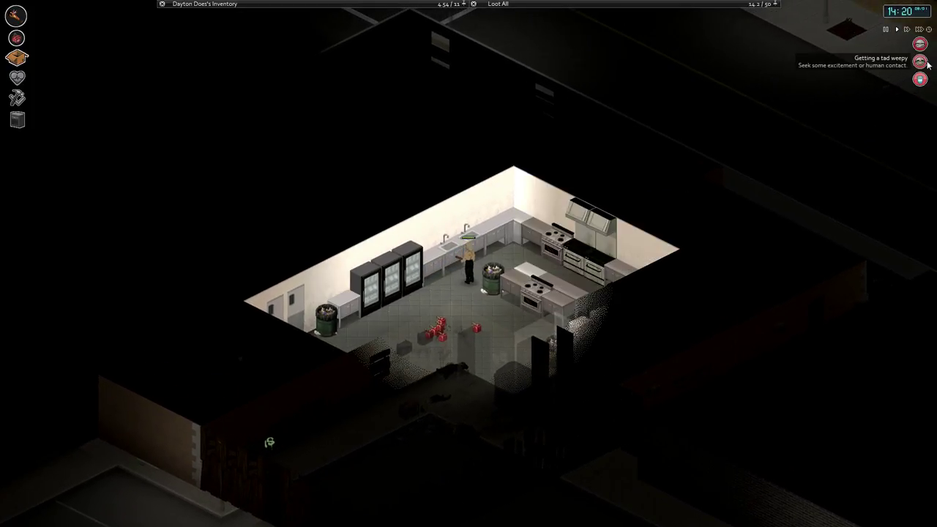
# Browse the nearby container, then walk to the stove island and take the Book.
pyautogui.click(498, 4)
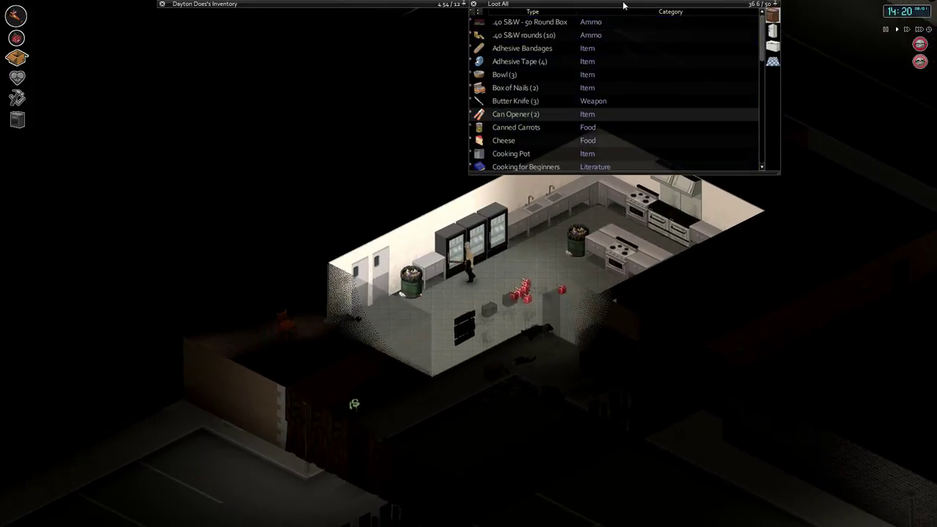
pyautogui.scroll(-2, 659, 66)
pyautogui.scroll(-1, 693, 65)
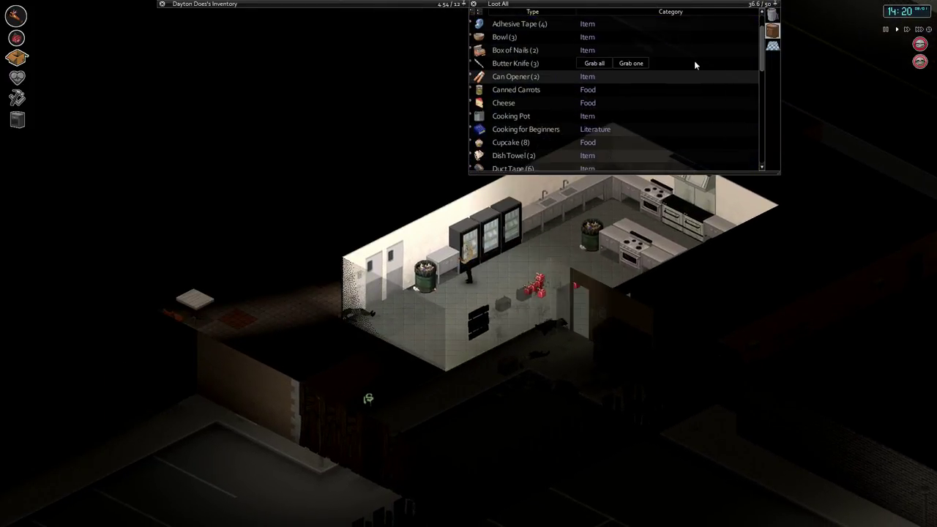
pyautogui.scroll(-2, 694, 65)
pyautogui.scroll(-2, 661, 76)
pyautogui.scroll(-2, 651, 80)
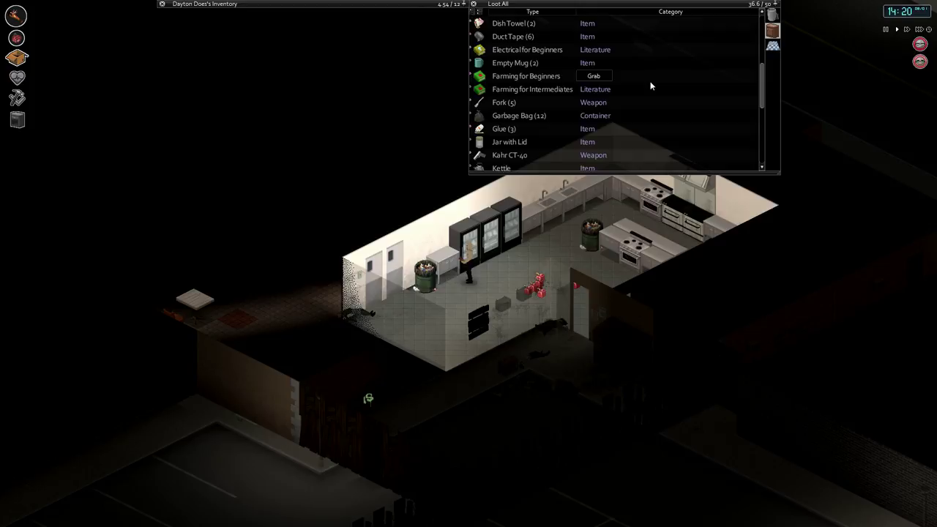
pyautogui.scroll(-1, 651, 86)
pyautogui.scroll(-1, 650, 86)
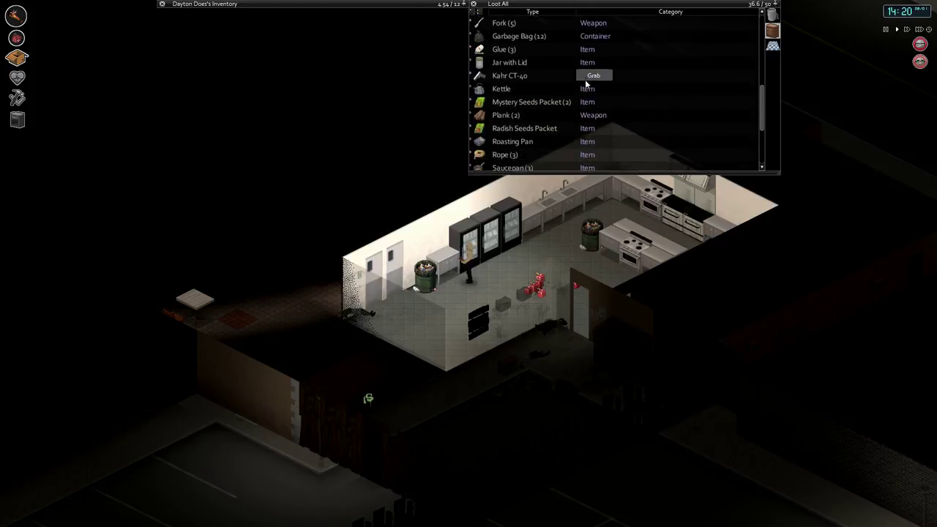
pyautogui.scroll(-2, 642, 88)
pyautogui.scroll(-2, 600, 84)
pyautogui.scroll(-1, 585, 83)
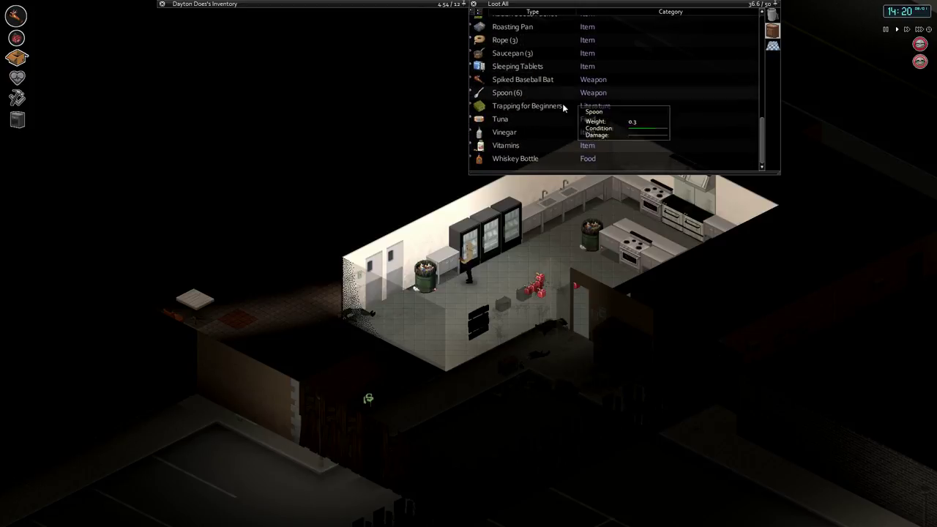
pyautogui.click(364, 3)
pyautogui.press('d')
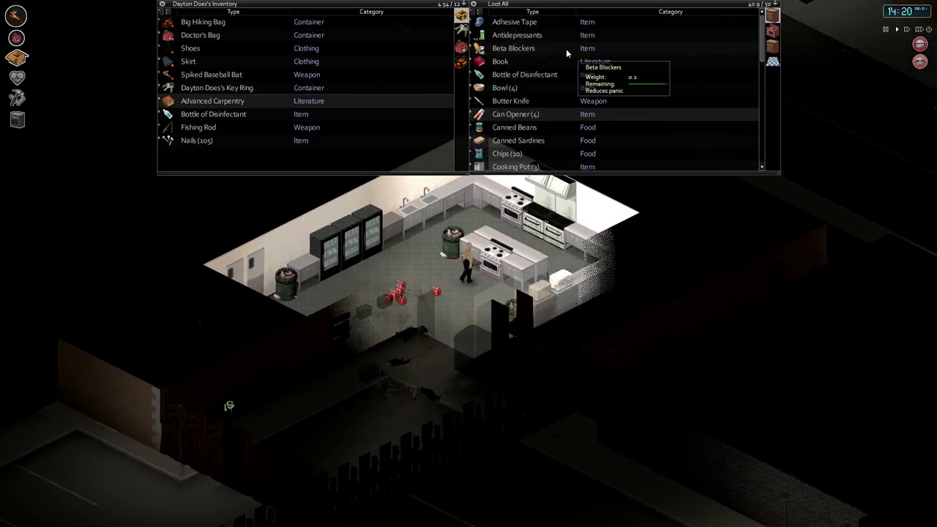
pyautogui.rightClick(557, 62)
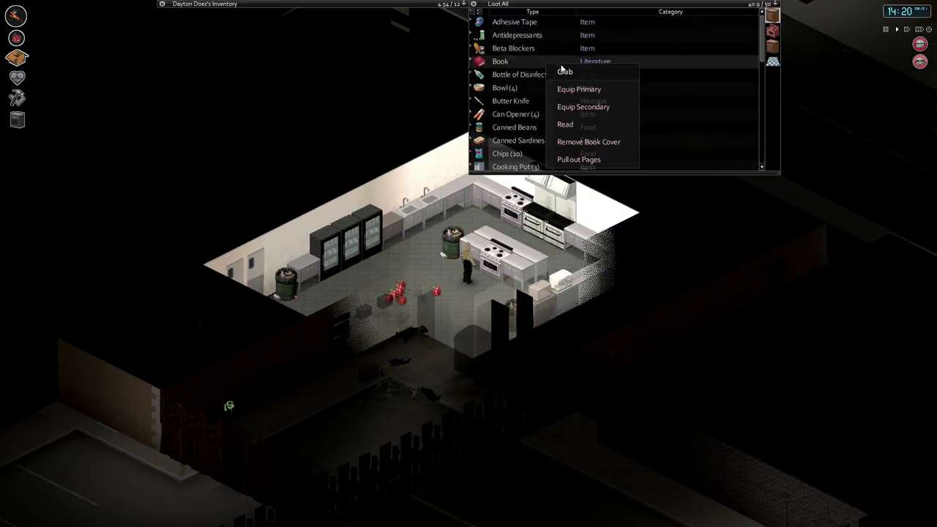
pyautogui.click(584, 119)
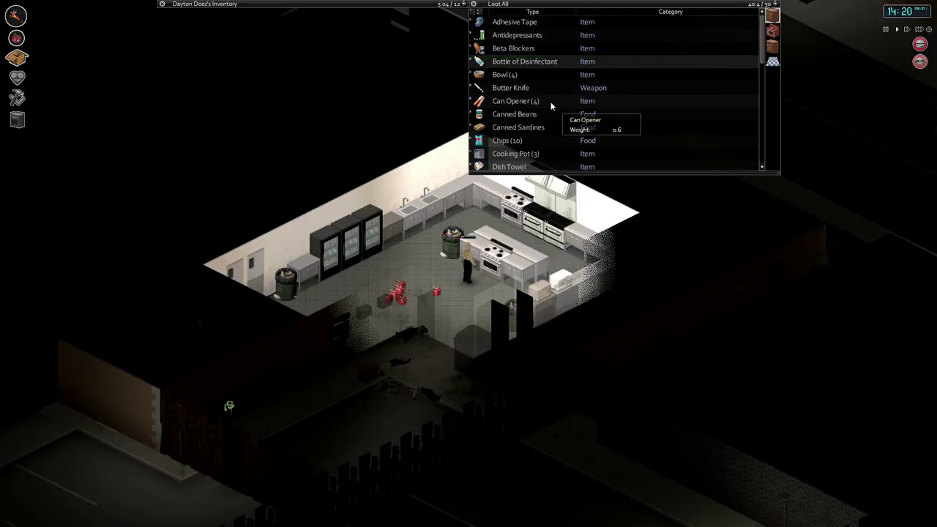
pyautogui.scroll(-2, 551, 104)
pyautogui.scroll(-2, 551, 105)
pyautogui.scroll(-2, 551, 104)
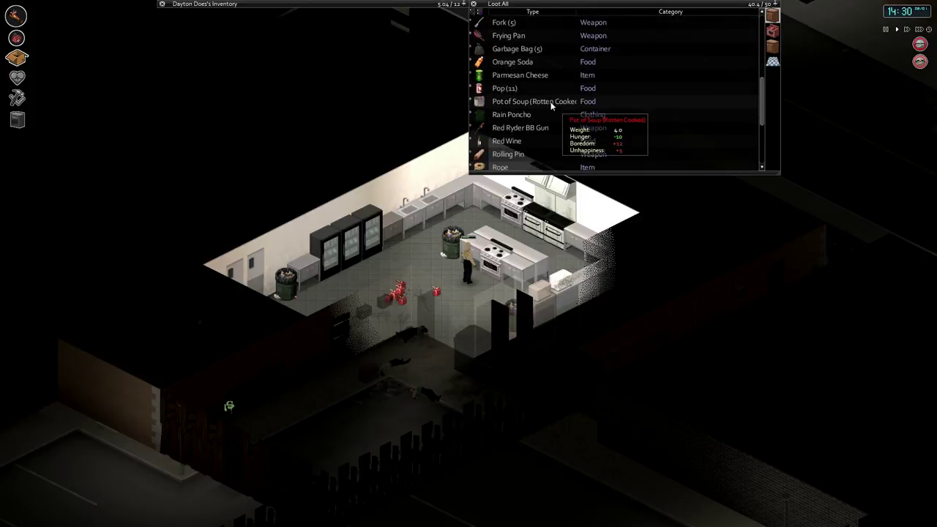
pyautogui.scroll(-2, 551, 105)
pyautogui.scroll(-2, 551, 104)
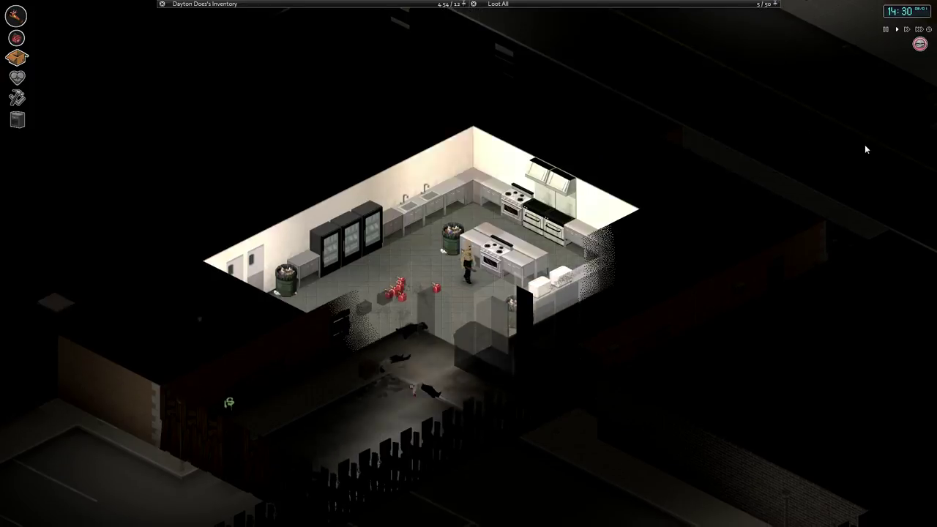
# Walk out of the kitchen and put Advanced Carpentry into the Big Hiking Bag.
pyautogui.press('s')
pyautogui.press('s')
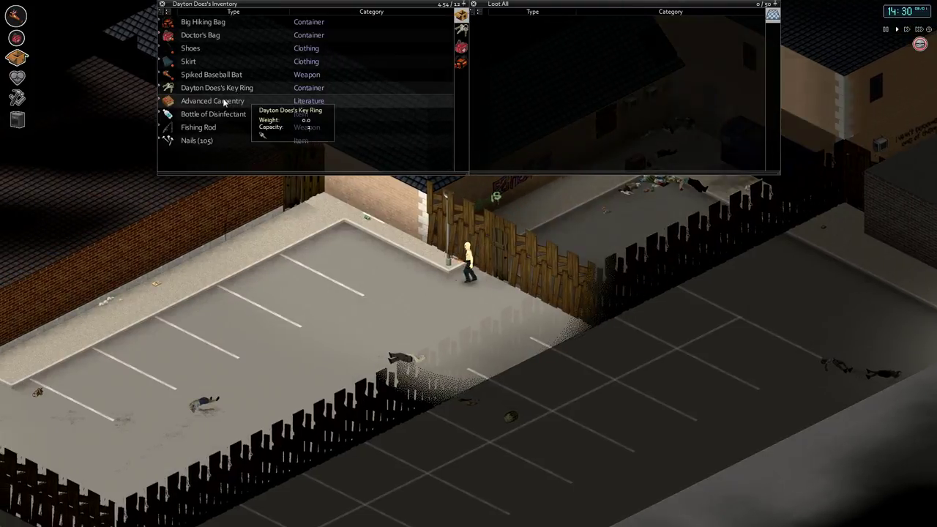
pyautogui.moveTo(212, 101); pyautogui.dragTo(438, 67)
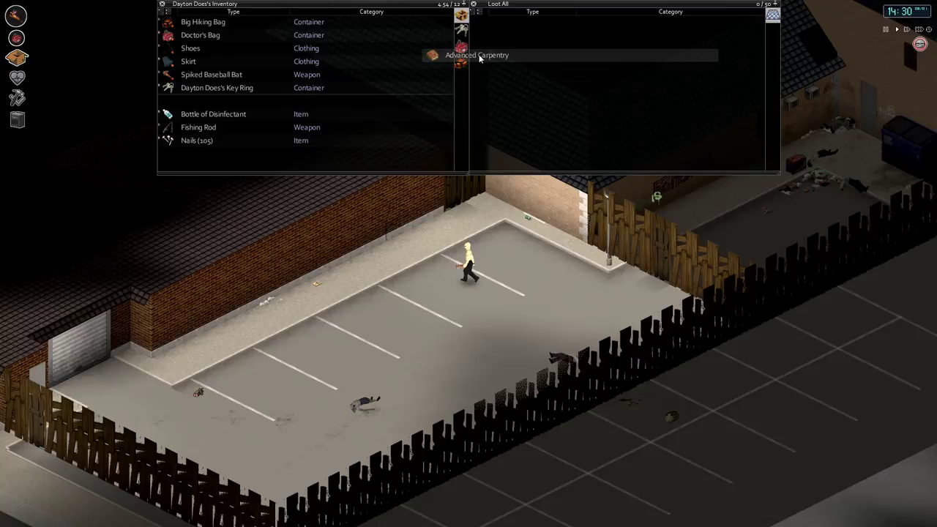
pyautogui.moveTo(438, 68); pyautogui.dragTo(461, 58)
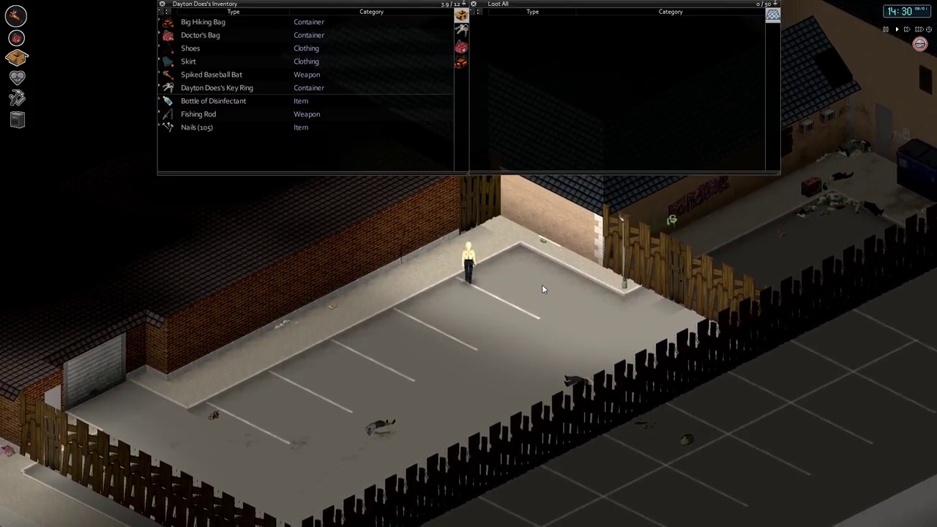
# Walk down the hallway, through the end door and along the sidewalk outside.
pyautogui.press('i')
pyautogui.press('w')
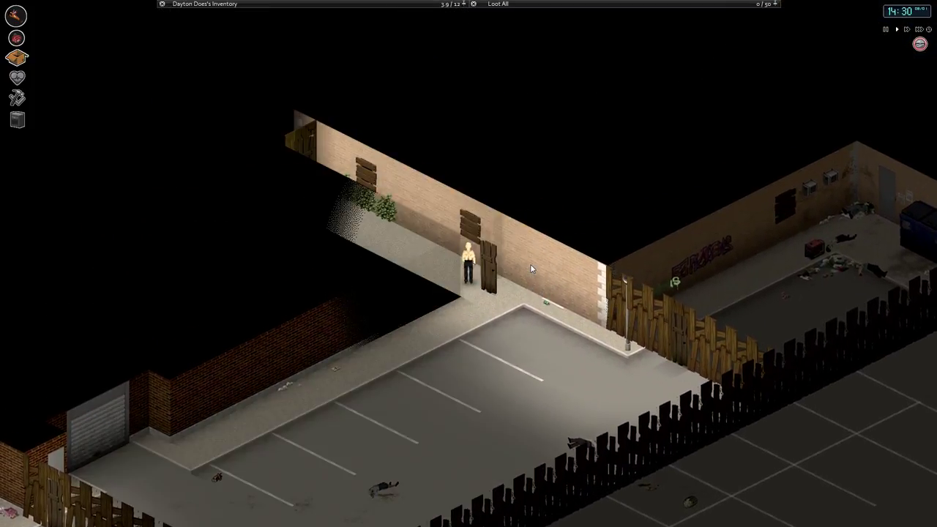
pyautogui.press('w')
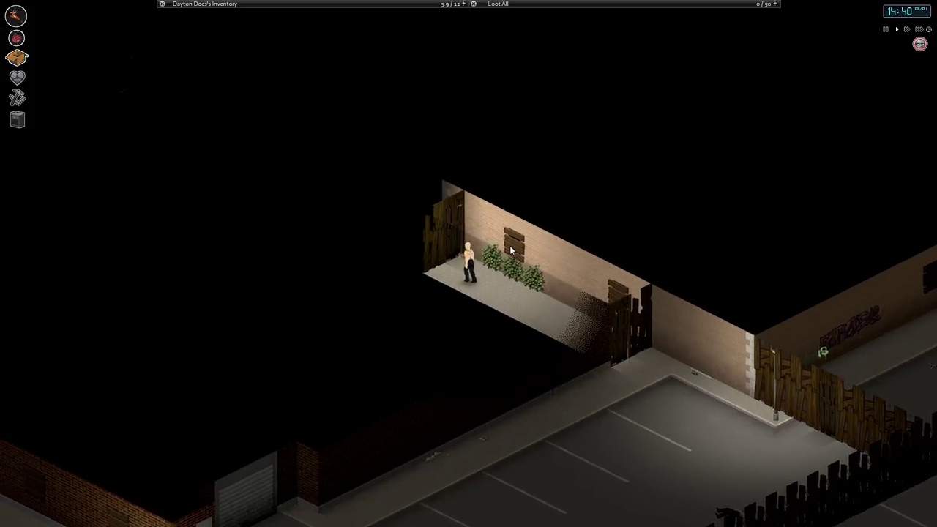
pyautogui.press('w')
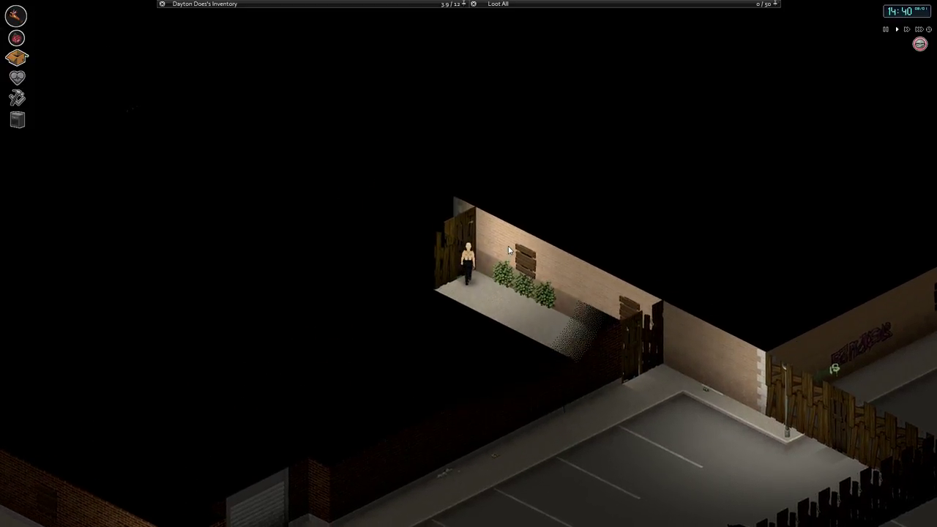
pyautogui.press('e')
pyautogui.press('w')
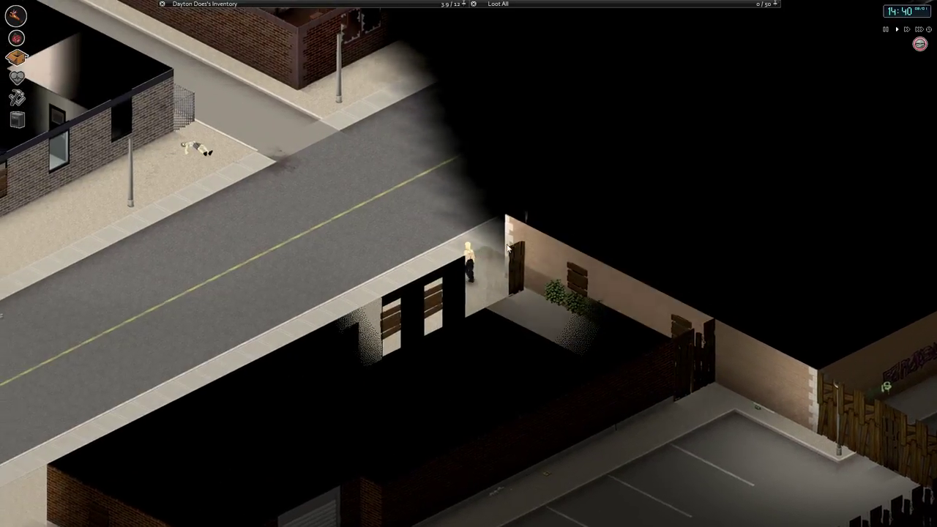
pyautogui.press('w')
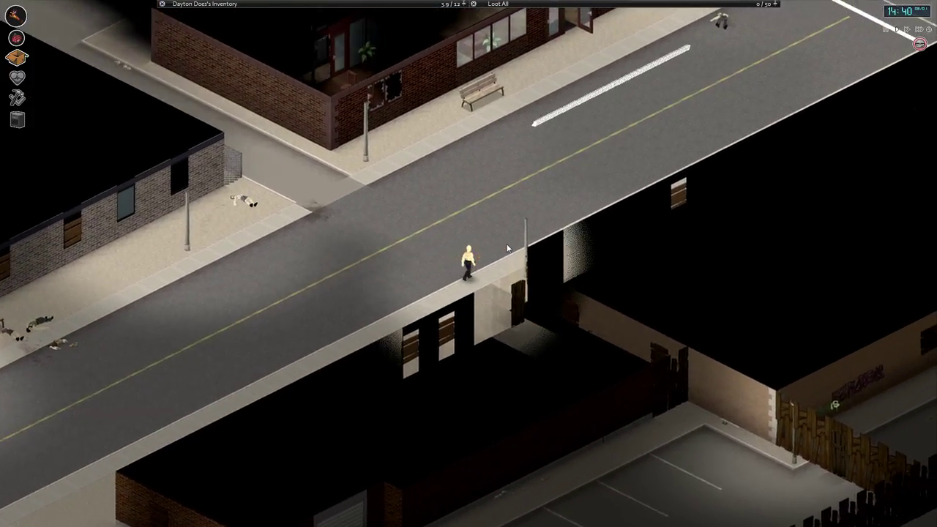
pyautogui.press('w')
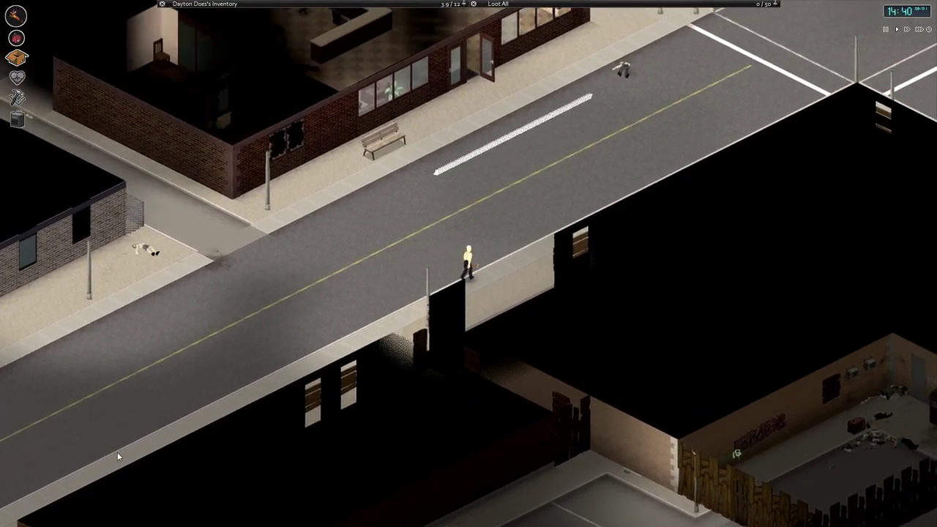
pyautogui.press('w')
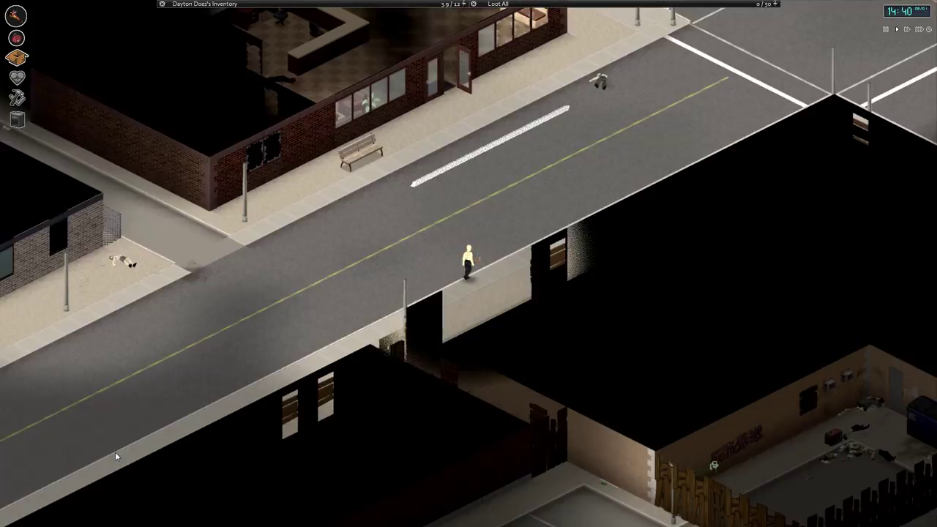
# Expand the loot and inventory lists, reach the intersection, and open the health and skills overview.
pyautogui.click(498, 4)
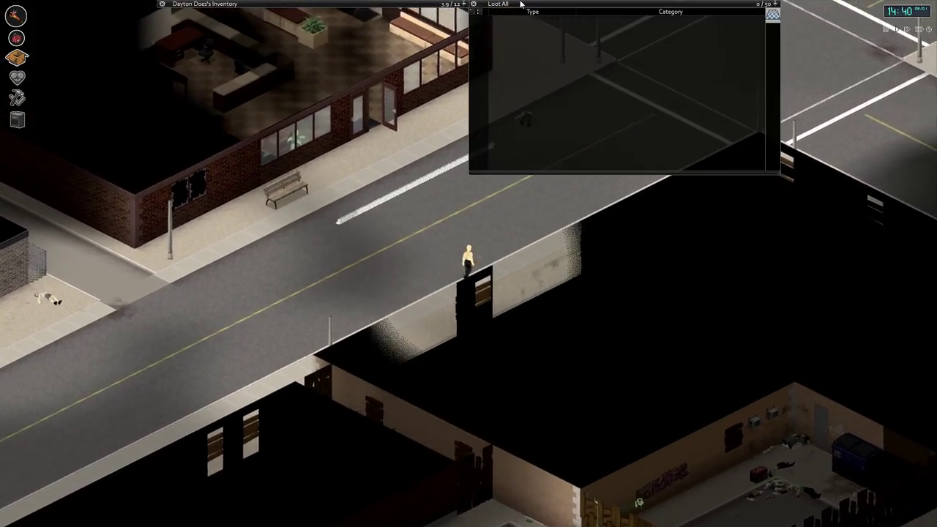
pyautogui.click(205, 4)
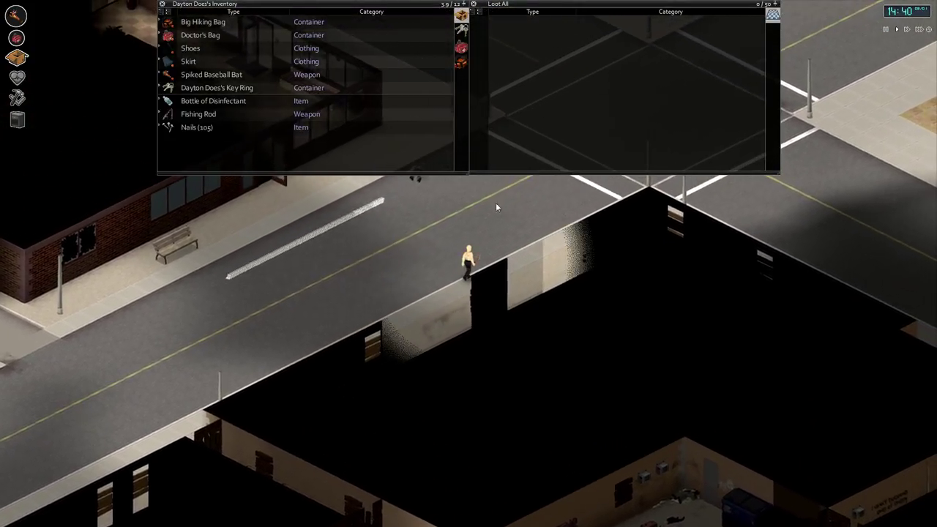
pyautogui.press('Tab')
pyautogui.press('w')
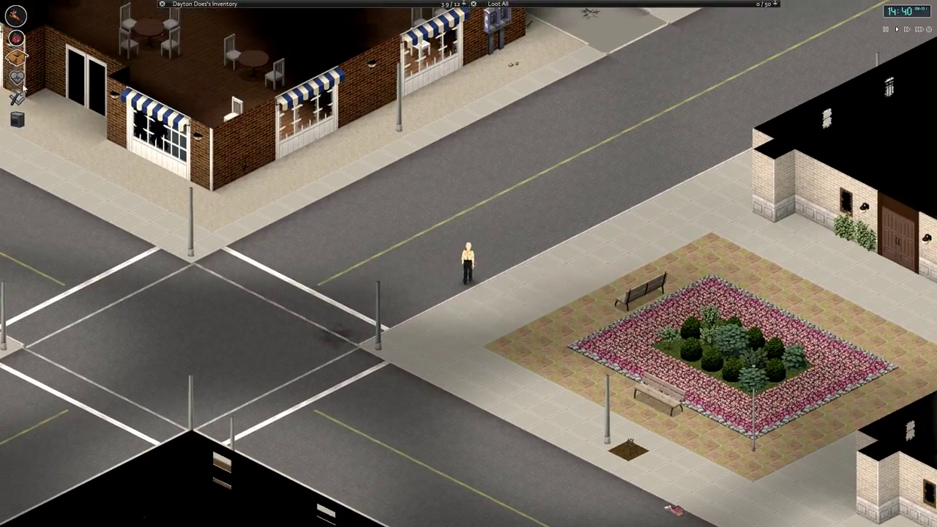
pyautogui.click(17, 77)
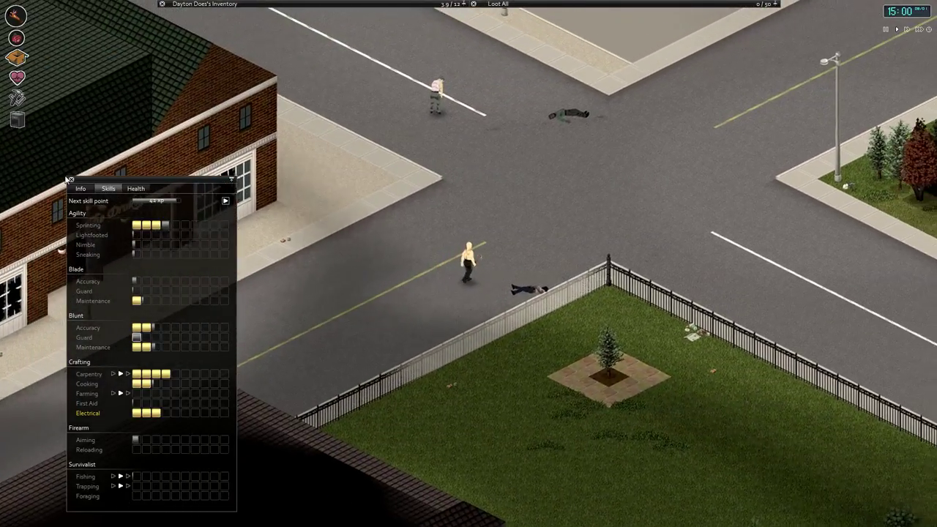
# Close the skills overview, take Duct Tape from the corpse, and collapse the panels.
pyautogui.click(68, 179)
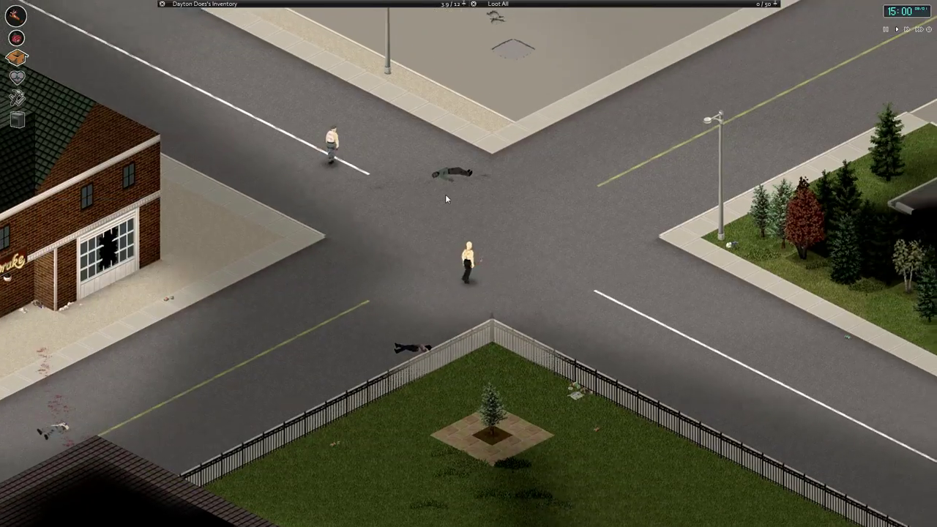
pyautogui.scroll(-3, 445, 194)
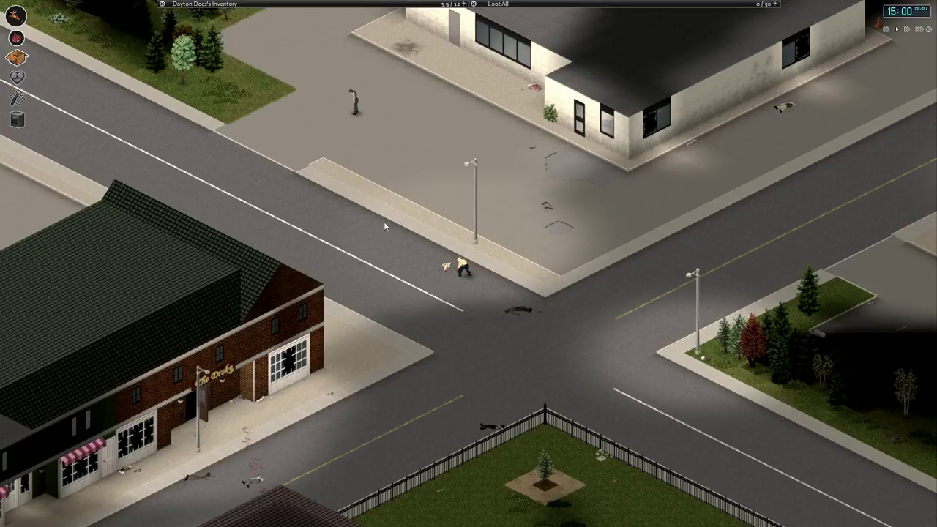
pyautogui.click(497, 4)
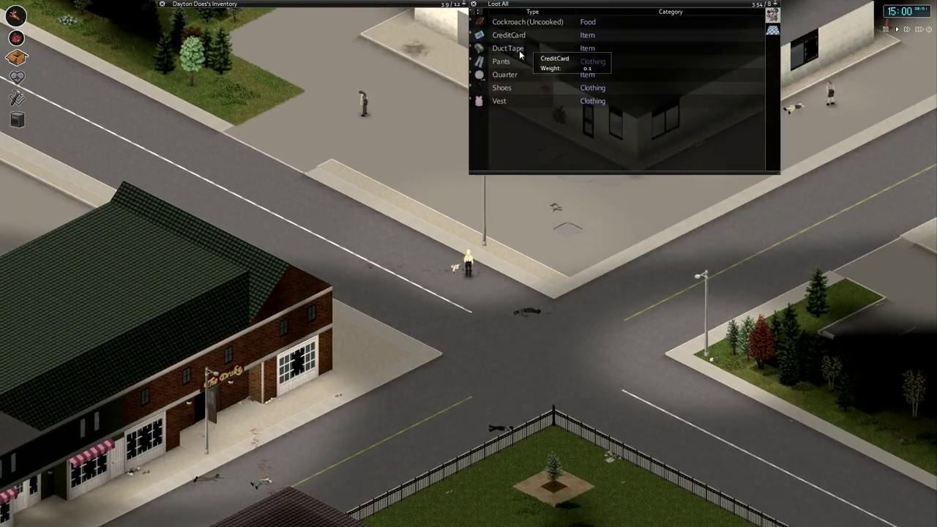
pyautogui.moveTo(507, 49); pyautogui.dragTo(450, 77)
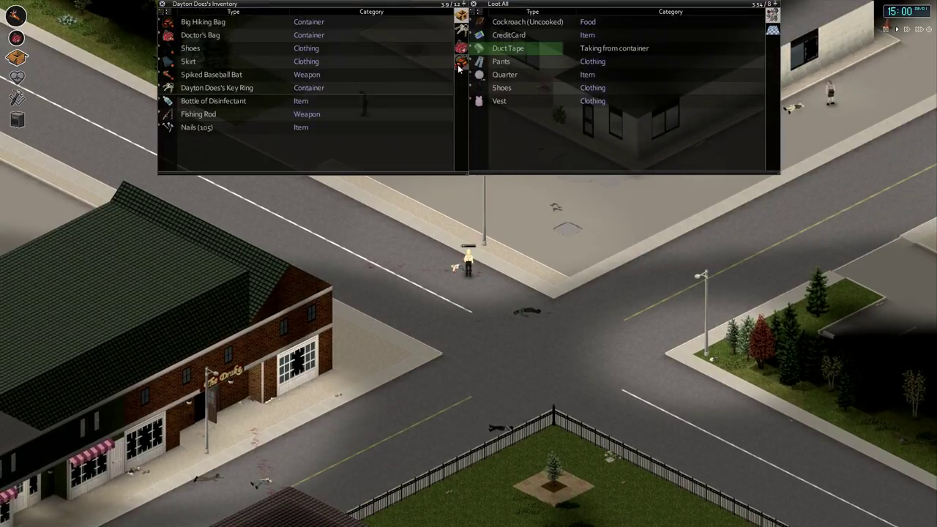
pyautogui.click(539, 257)
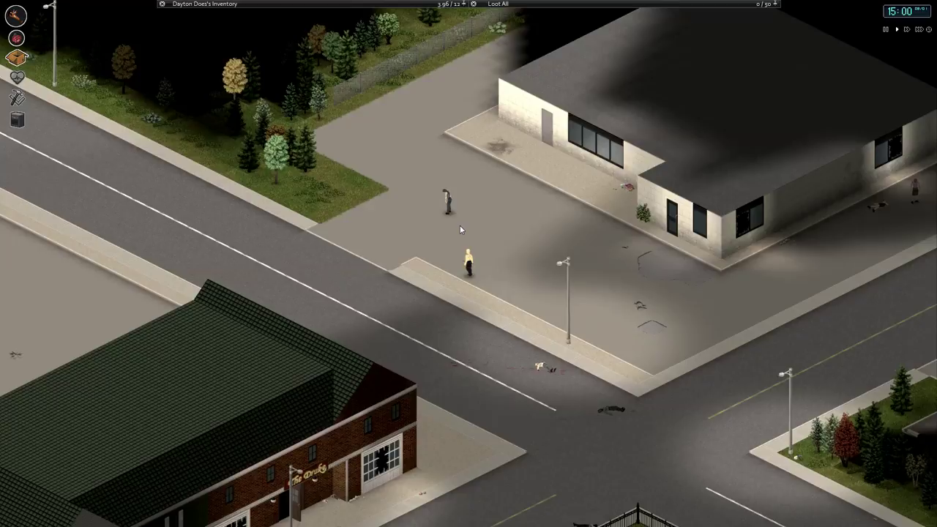
# Kill the approaching zombie, then open the white building's door and walk inside.
pyautogui.rightClick(460, 224)
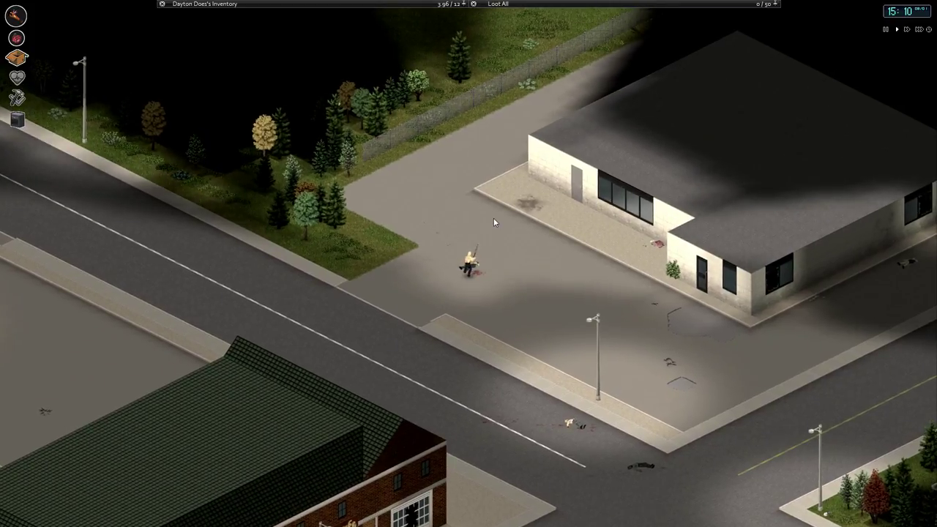
pyautogui.press('w')
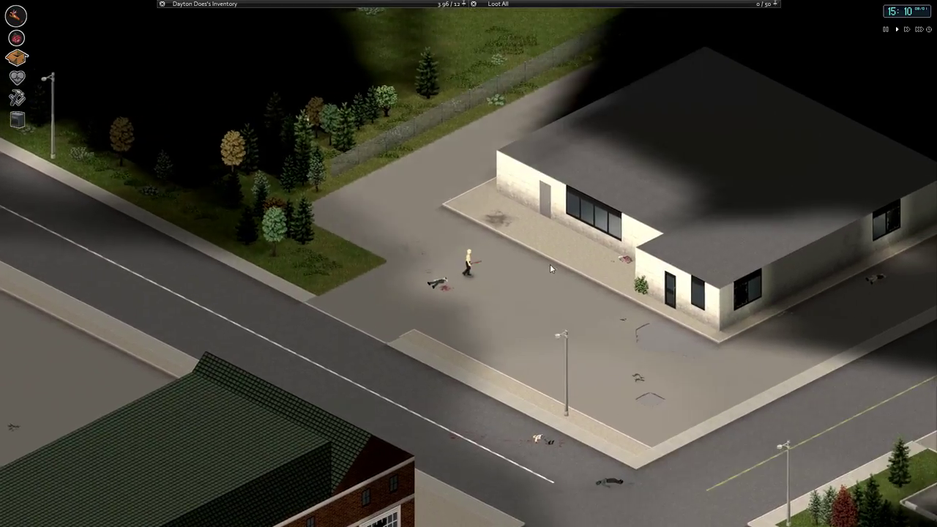
pyautogui.press('w')
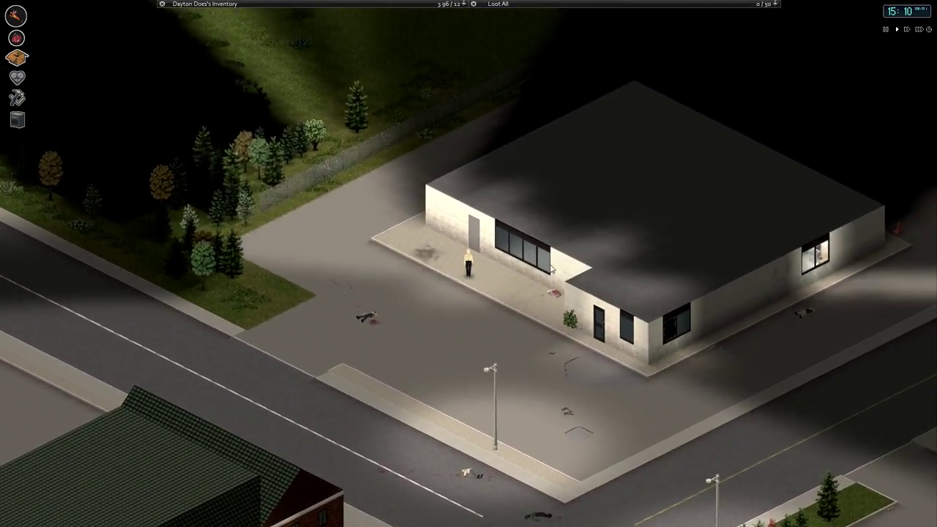
pyautogui.press('w')
pyautogui.press('e')
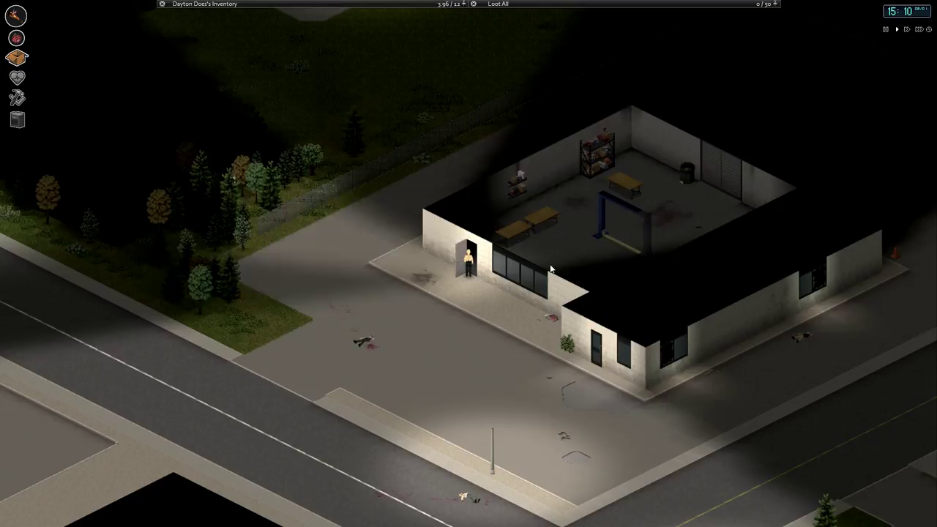
pyautogui.press('w')
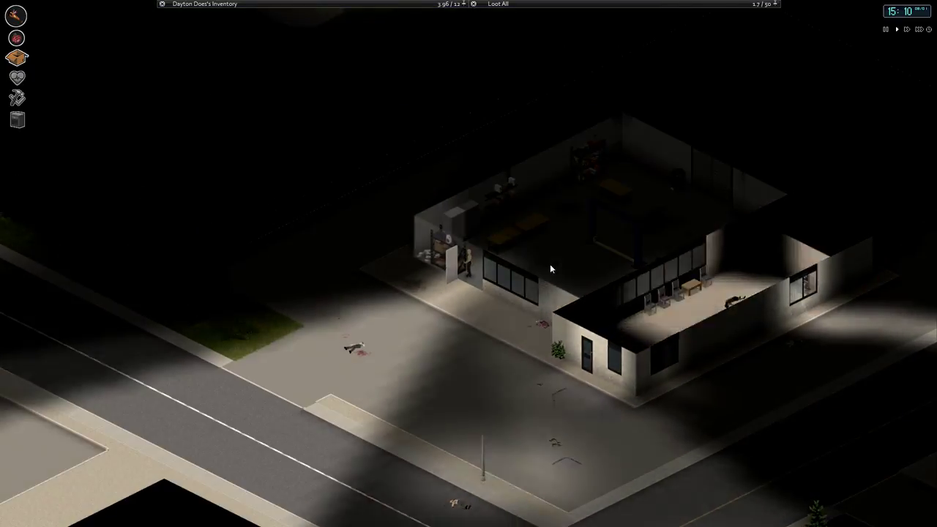
# Go to the garage shelves and move the nails into the Big Hiking Bag.
pyautogui.click(497, 3)
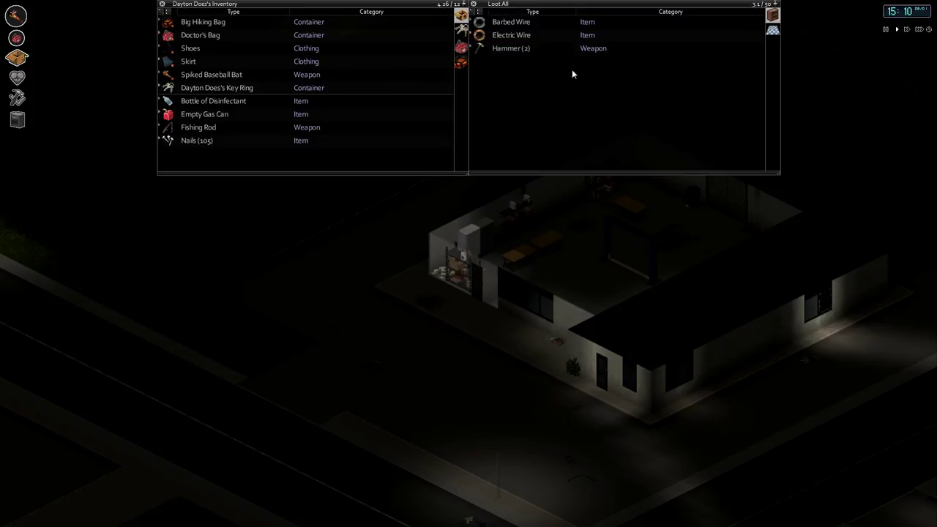
pyautogui.press('w')
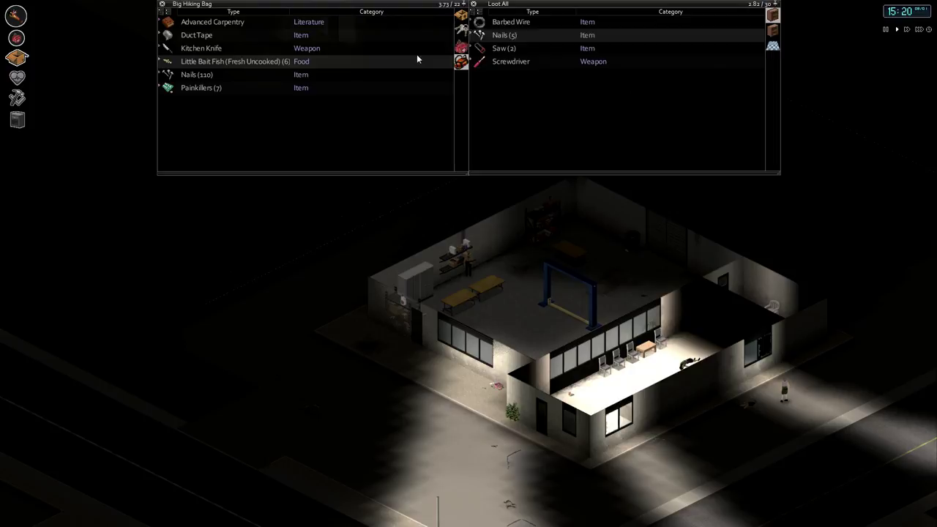
pyautogui.moveTo(416, 54); pyautogui.dragTo(382, 85)
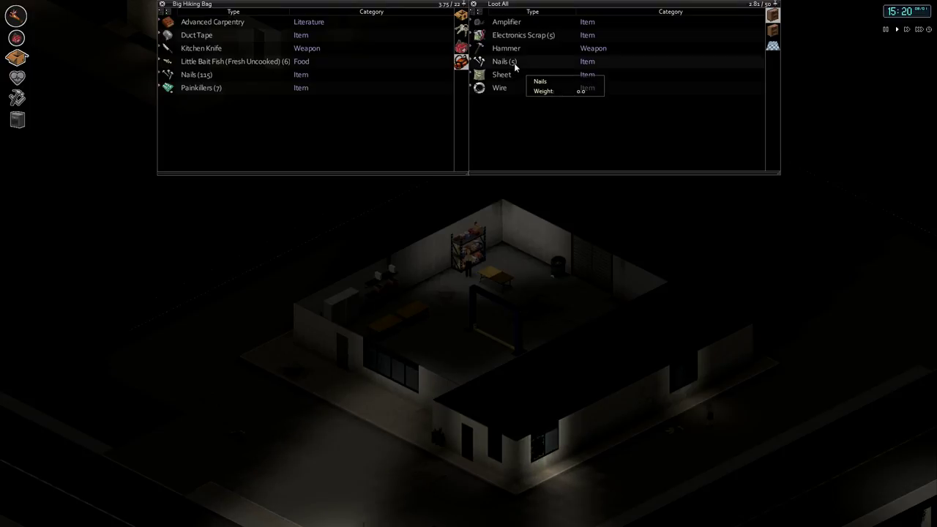
pyautogui.doubleClick(514, 64)
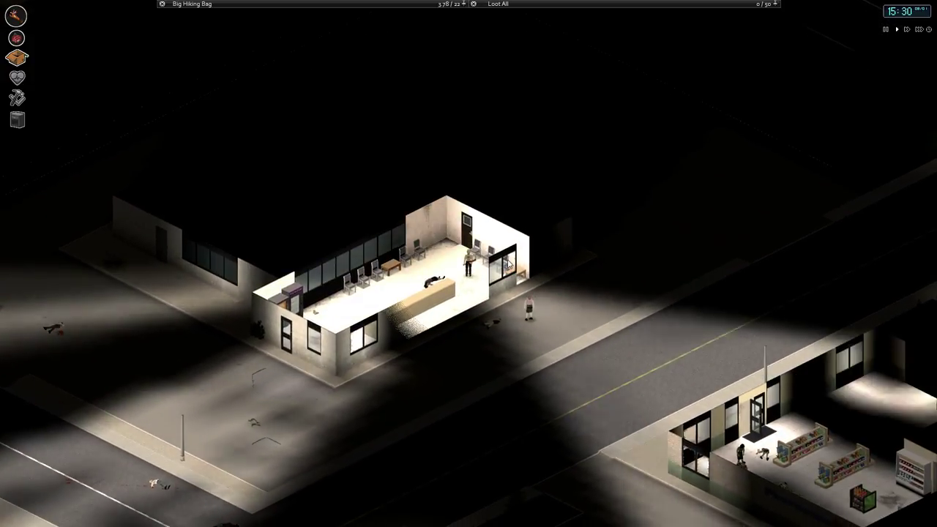
# Climb out the office window, stow the Magazine in the hiking bag, and head toward the pharmacy.
pyautogui.rightClick(541, 284)
pyautogui.click(545, 306)
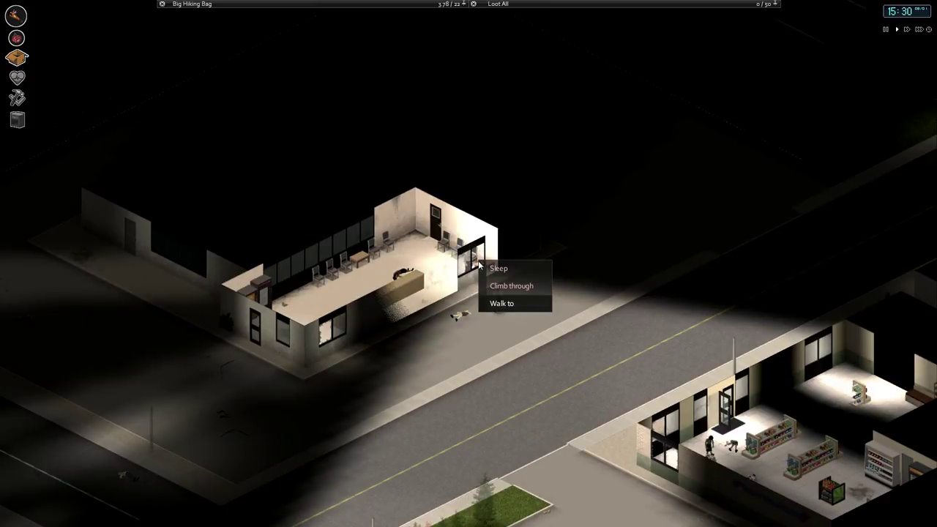
pyautogui.click(505, 287)
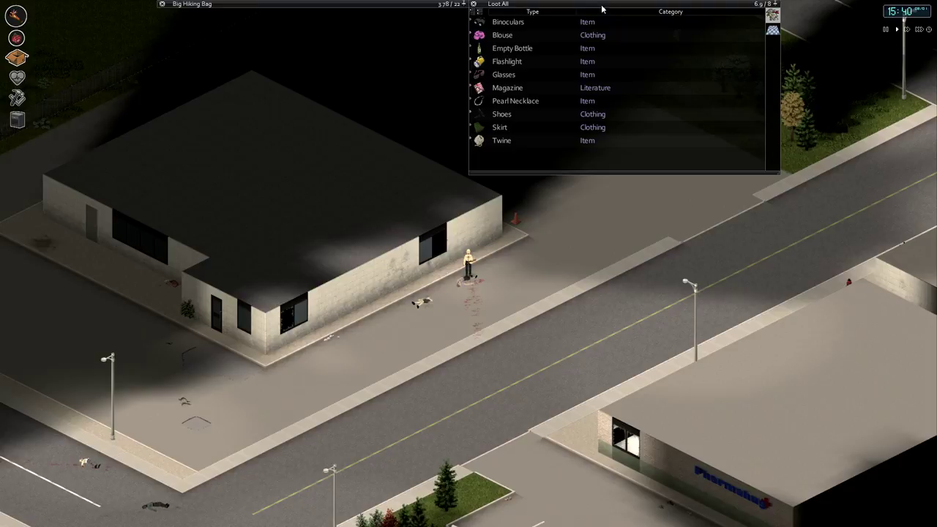
pyautogui.moveTo(510, 88); pyautogui.dragTo(472, 65)
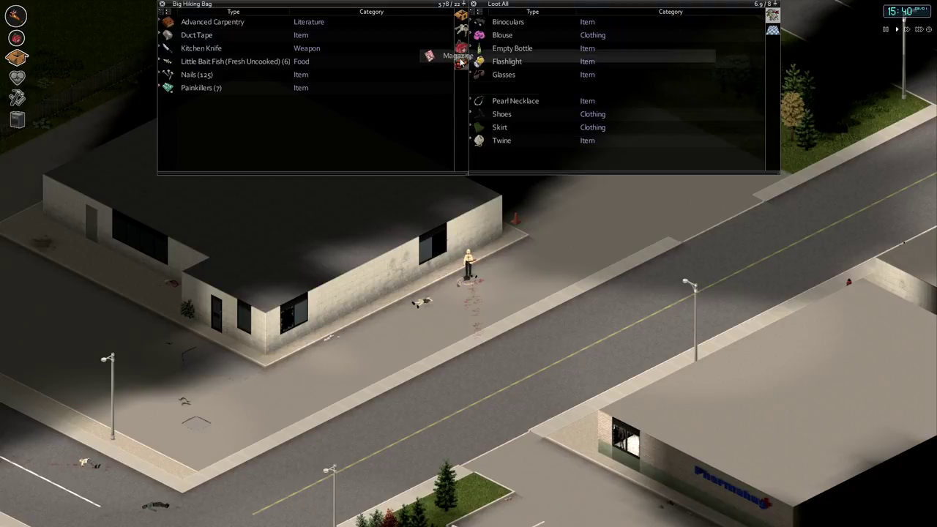
pyautogui.rightClick(483, 277)
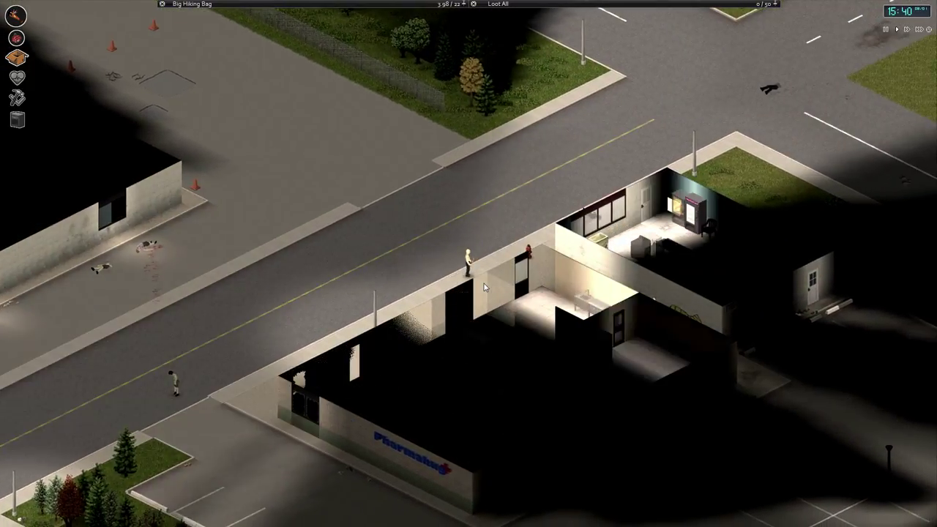
# Walk to the small white house, checking the survivor's Health and Skills along the way.
pyautogui.click(484, 283)
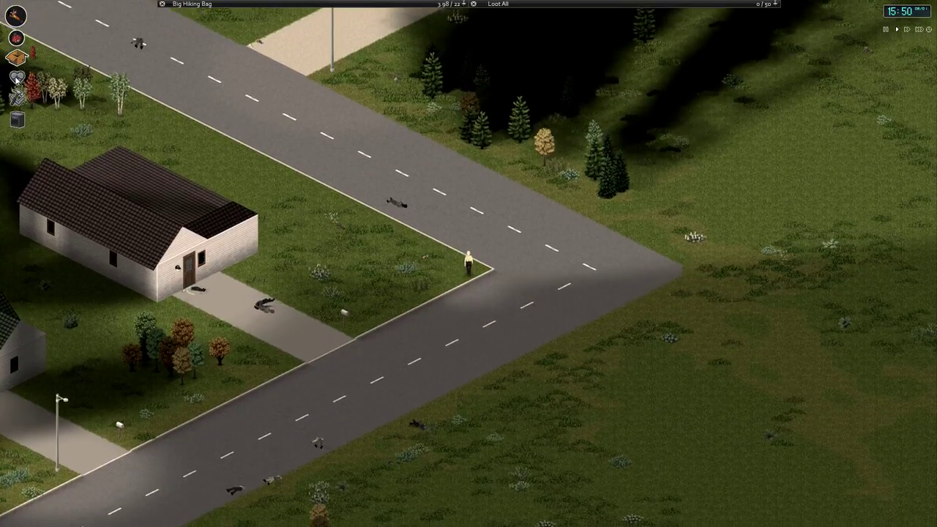
pyautogui.click(16, 79)
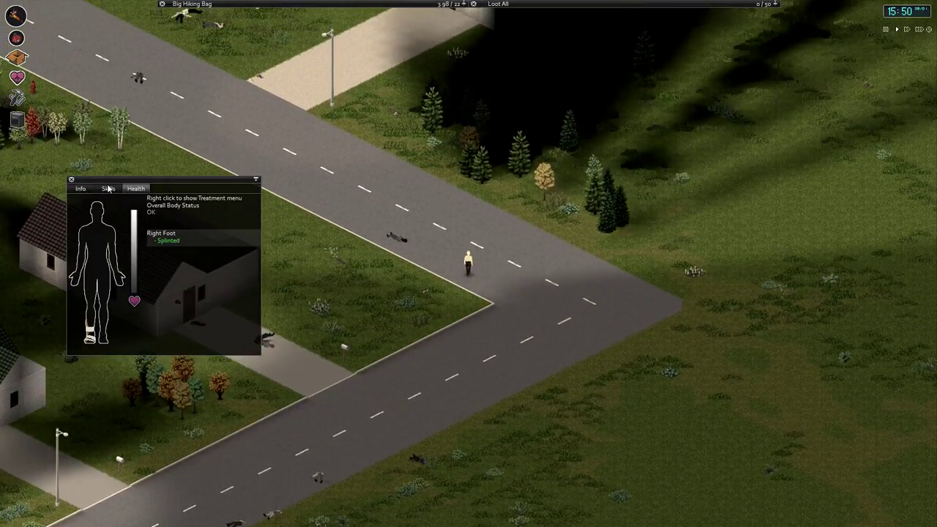
pyautogui.click(108, 189)
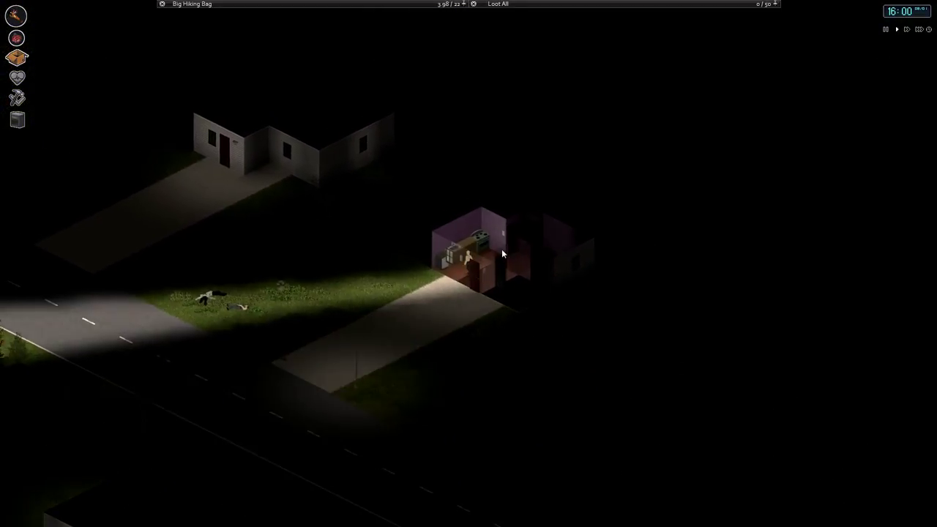
# Slice the fridge's bacon into rashers, then chop all the rashers into 16 bacon bits.
pyautogui.click(479, 242)
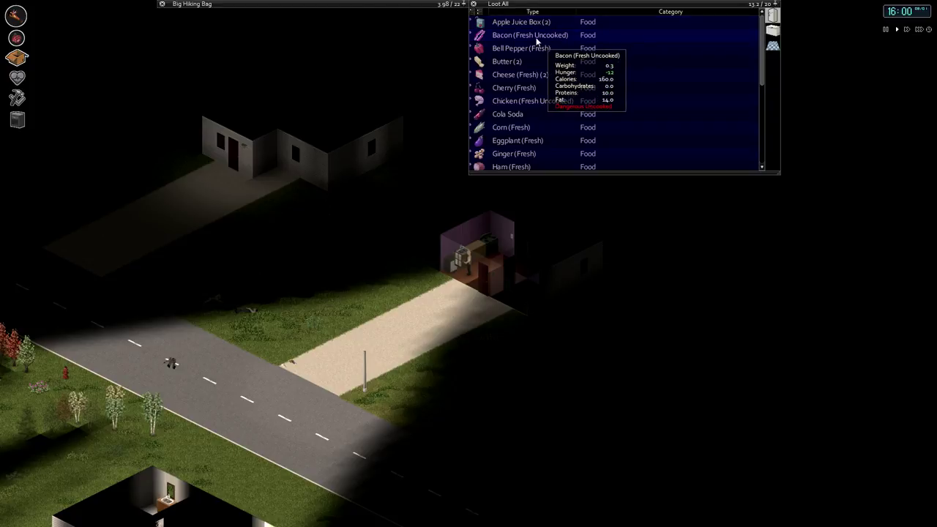
pyautogui.press('Tab')
pyautogui.rightClick(536, 41)
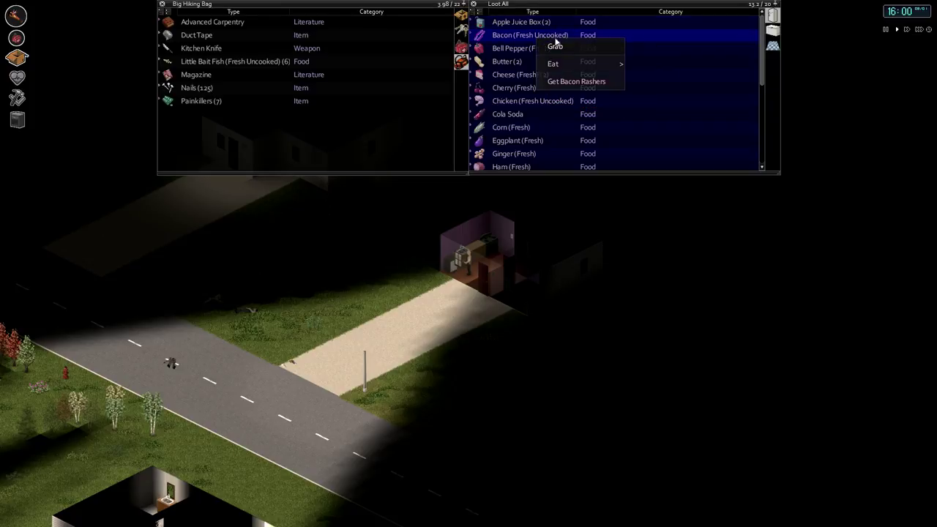
pyautogui.click(592, 79)
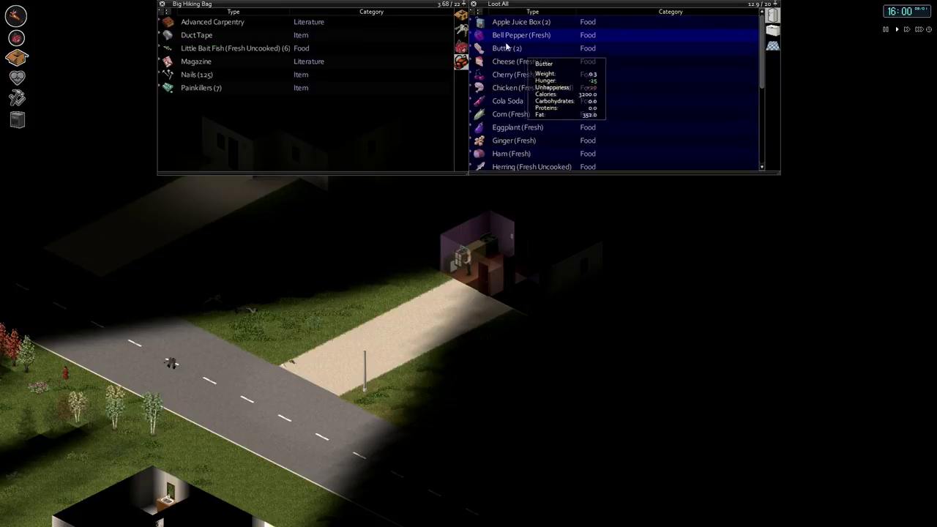
pyautogui.click(462, 21)
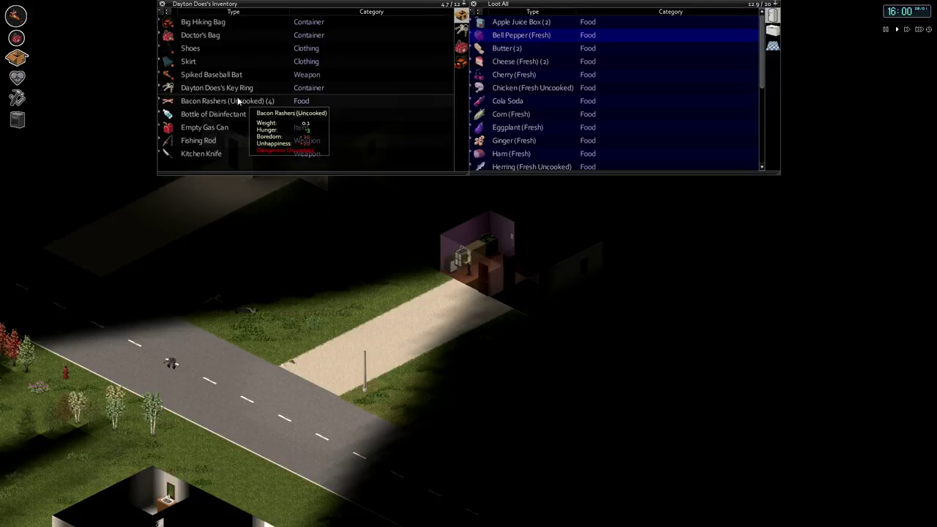
pyautogui.rightClick(233, 100)
pyautogui.moveTo(268, 142)
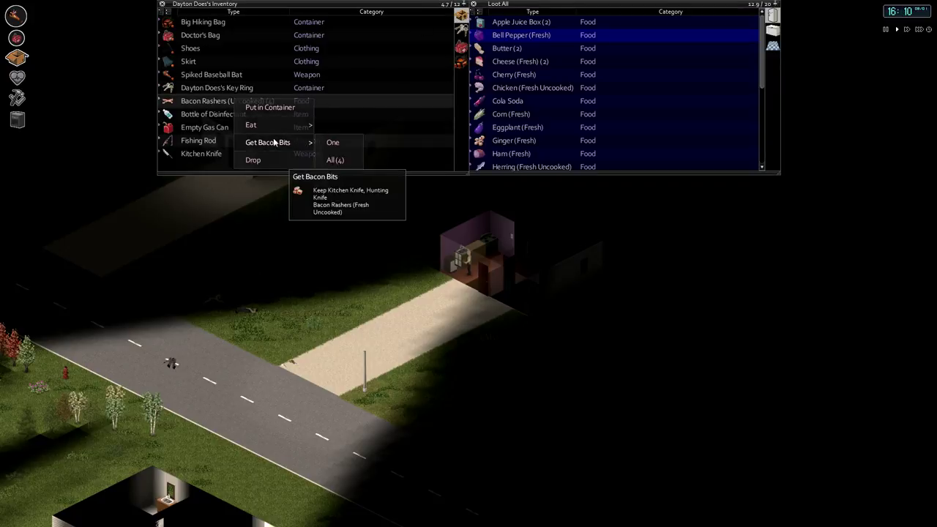
pyautogui.click(335, 160)
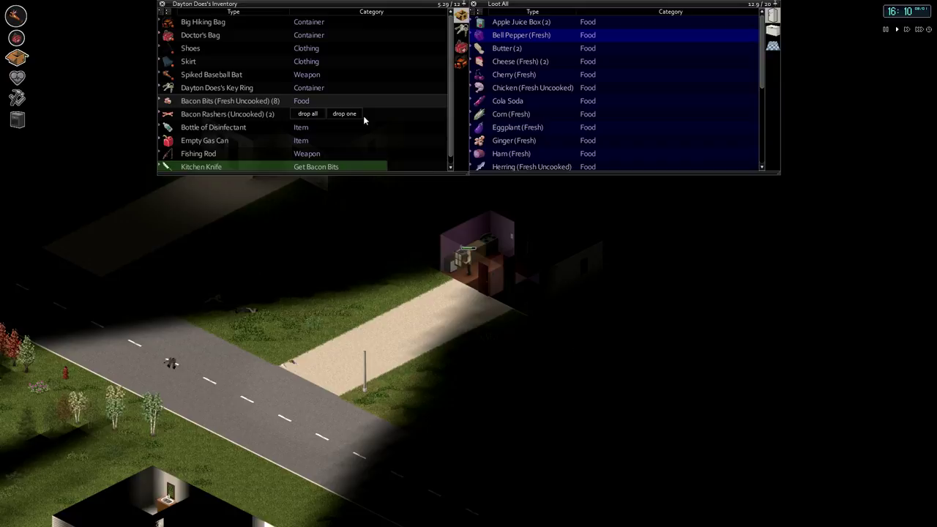
# Find the bowl in the kitchen cupboards and start making a bowl of beans with it.
pyautogui.click(772, 29)
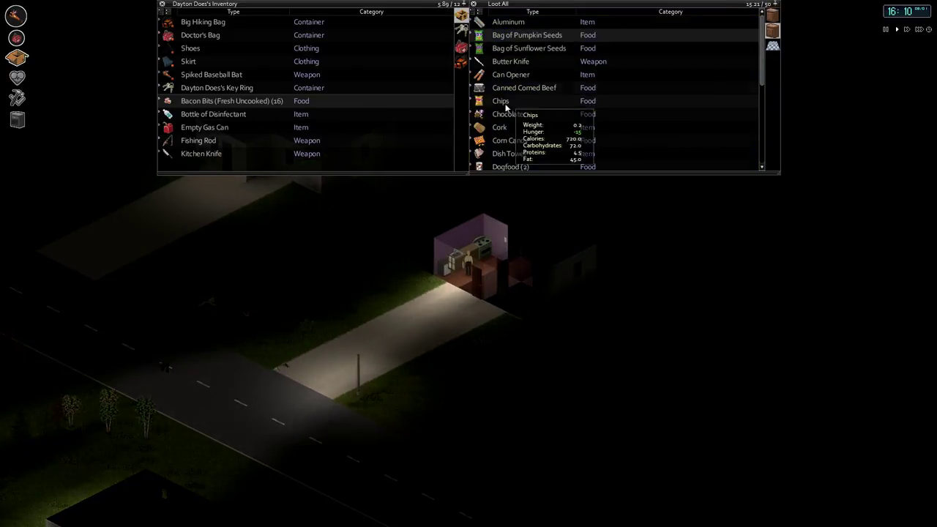
pyautogui.rightClick(587, 100)
pyautogui.click(773, 15)
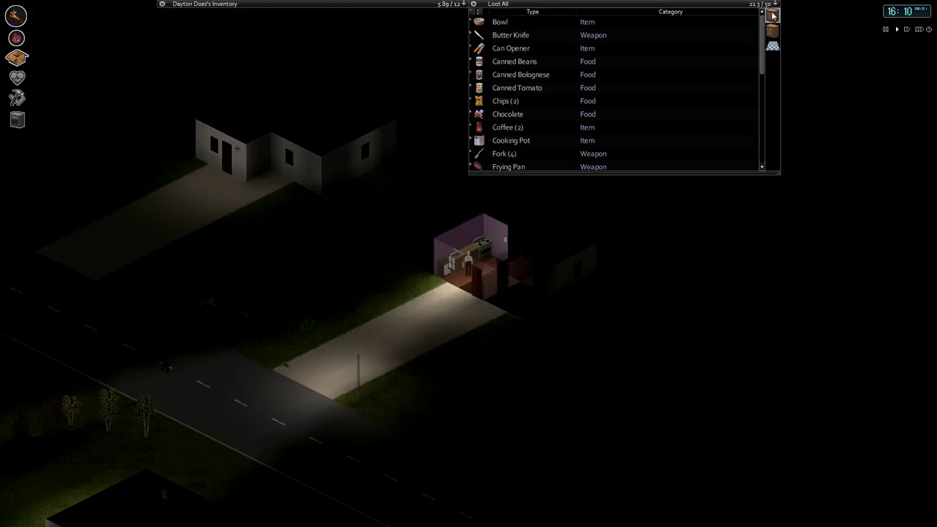
pyautogui.rightClick(555, 22)
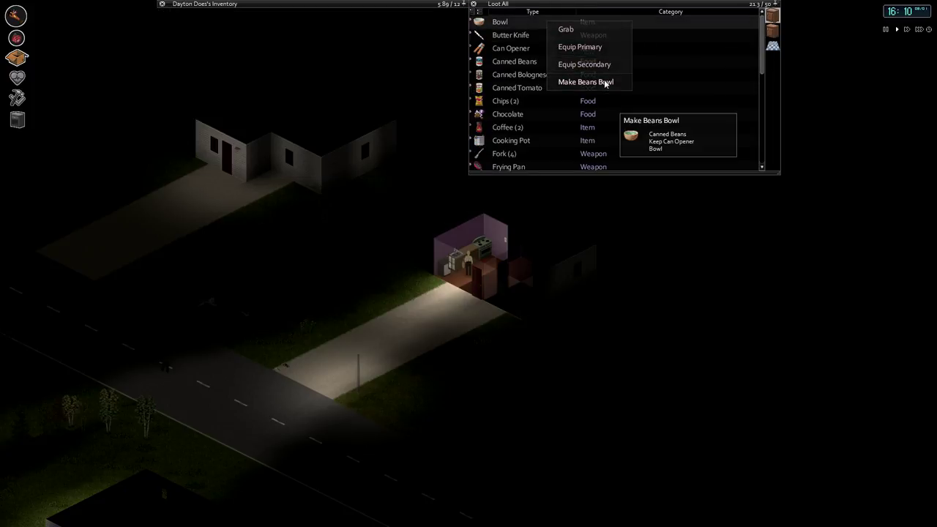
pyautogui.click(606, 83)
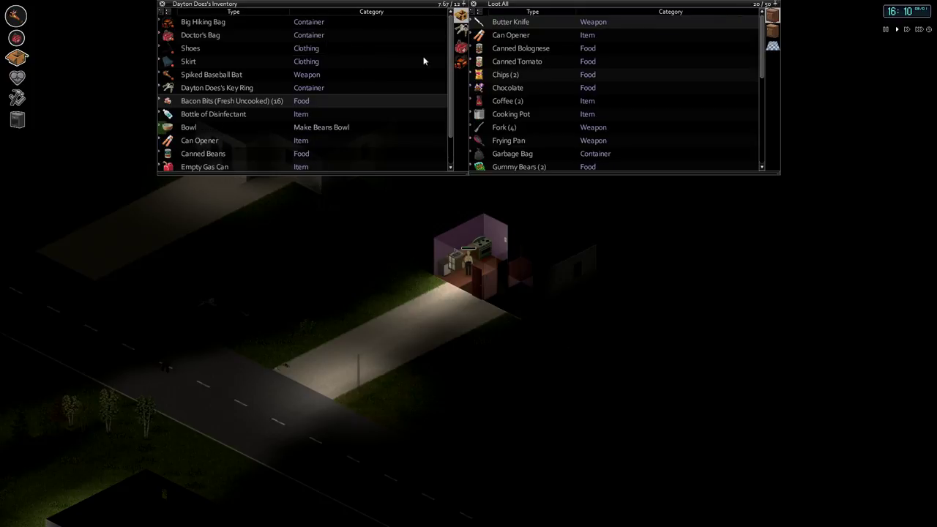
pyautogui.scroll(-3, 530, 76)
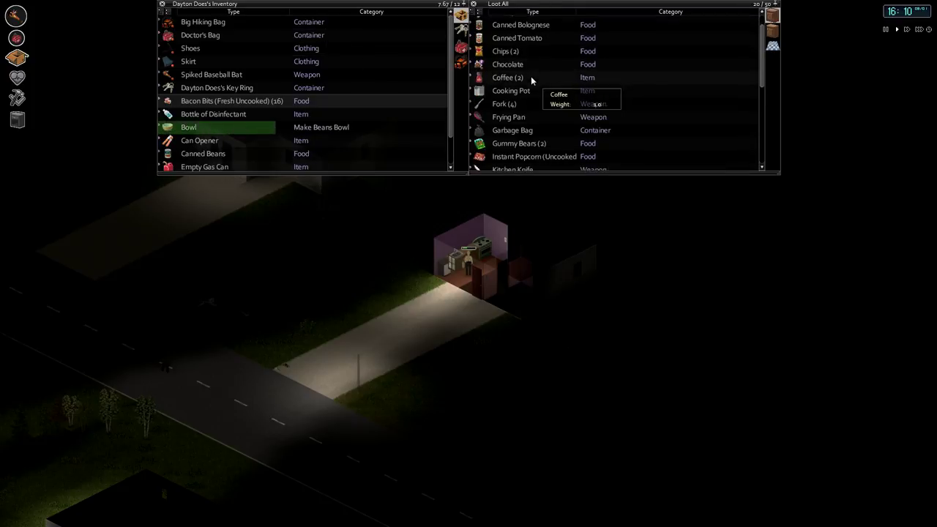
# Eat the entire fresh Bowl of Beans from the inventory.
pyautogui.rightClick(250, 127)
pyautogui.moveTo(278, 153)
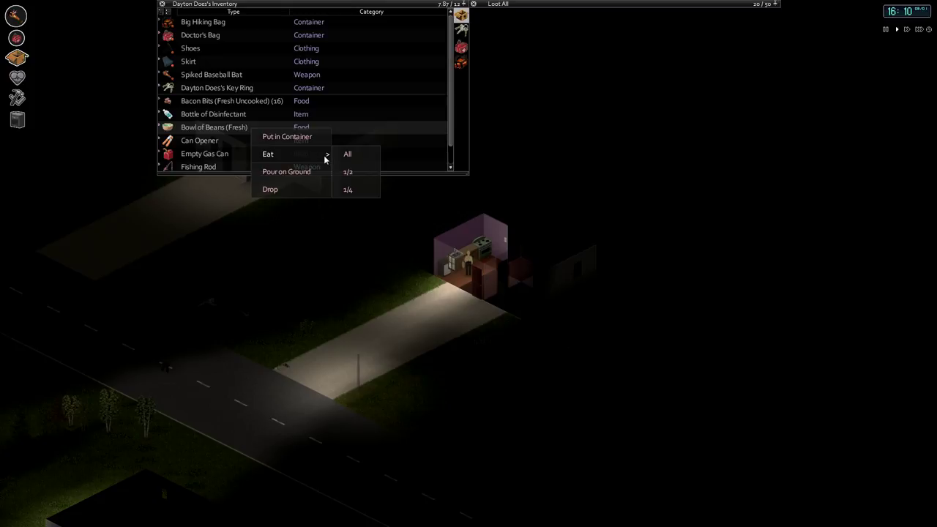
pyautogui.click(346, 156)
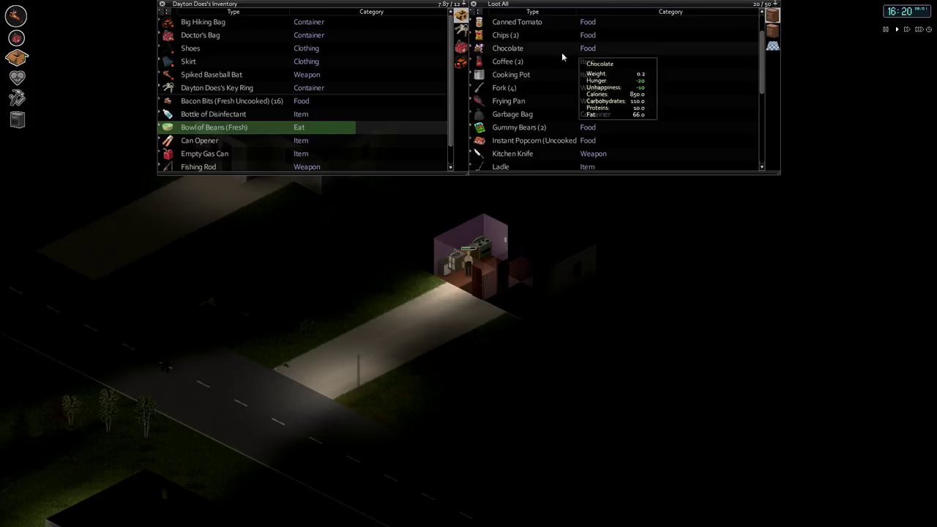
# Create a Bacon Bits stir-fry in the frying pan, then add dry ramen noodles and herring.
pyautogui.rightClick(509, 101)
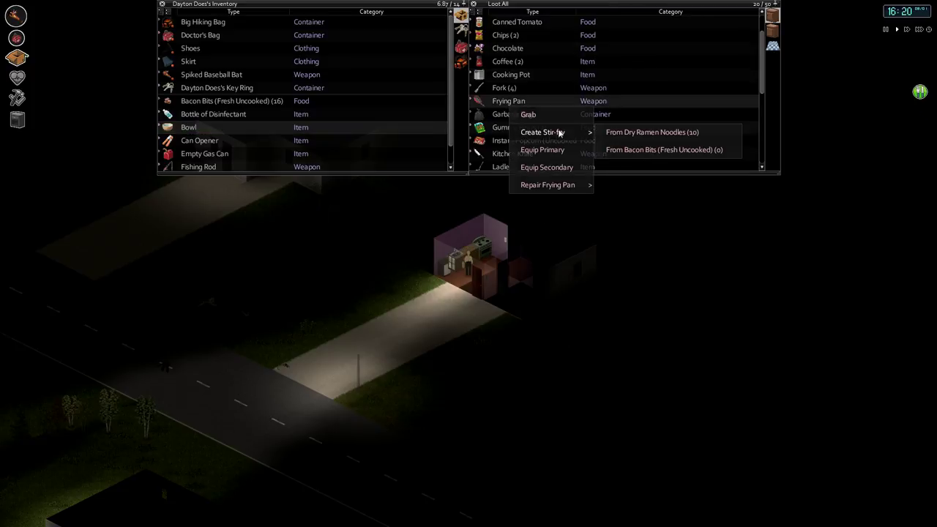
pyautogui.click(611, 151)
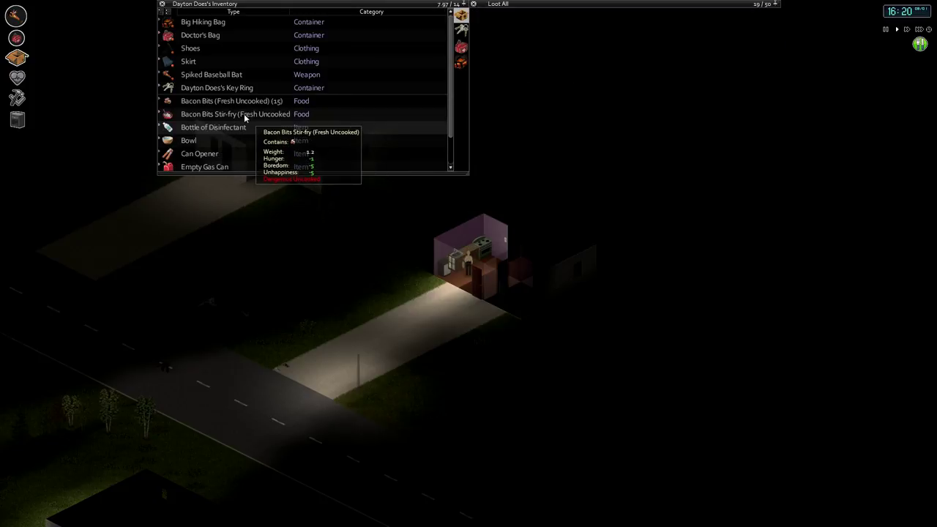
pyautogui.rightClick(245, 115)
pyautogui.moveTo(285, 123)
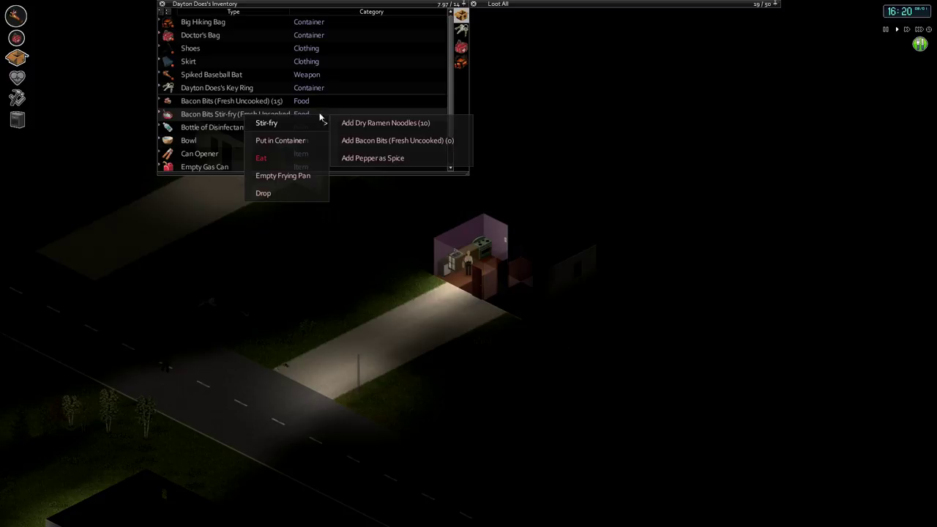
pyautogui.click(390, 124)
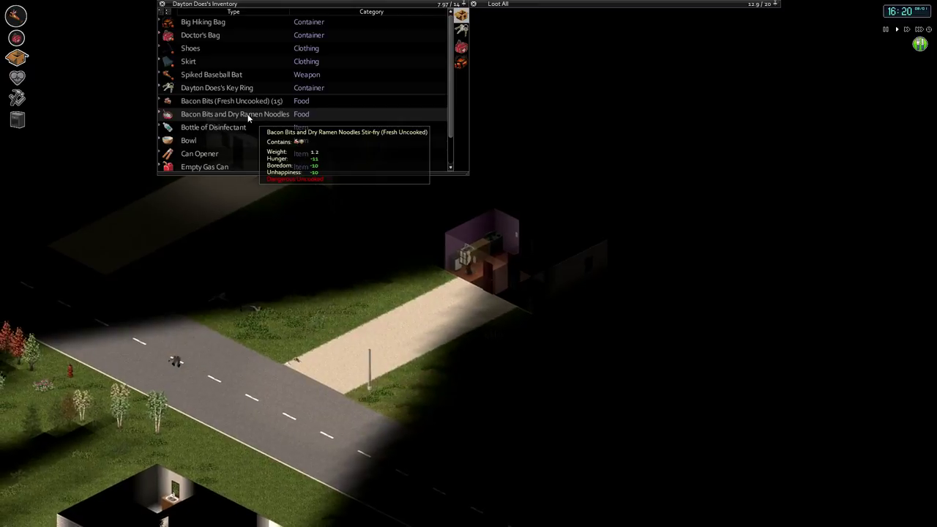
pyautogui.rightClick(248, 114)
pyautogui.click(378, 125)
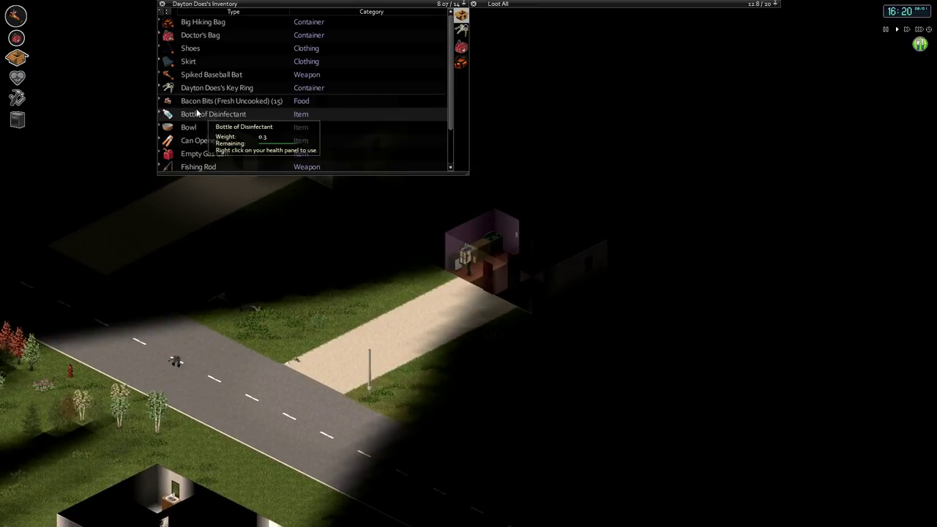
pyautogui.scroll(-3, 255, 125)
pyautogui.scroll(-1, 256, 125)
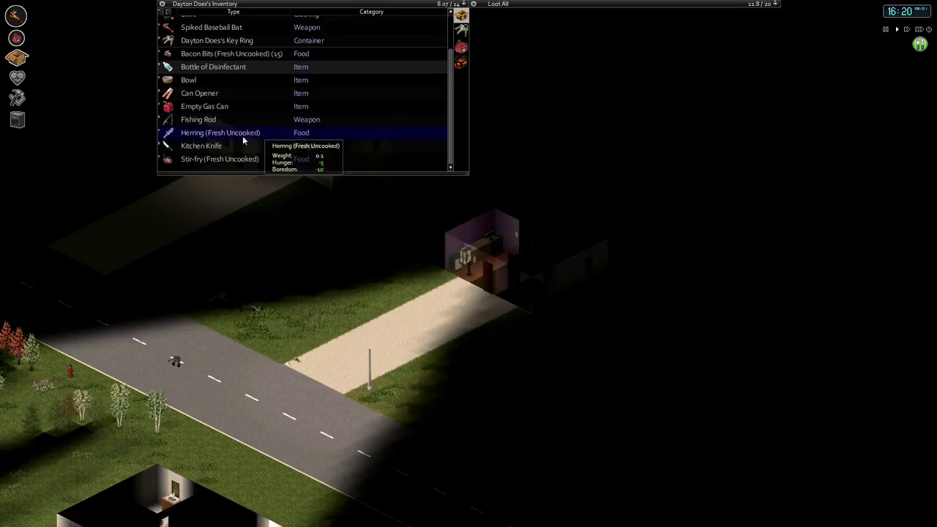
# Mix ginger and eggplant into the stir-fry, then store the kitchen knife and leftover ginger.
pyautogui.rightClick(219, 159)
pyautogui.moveTo(234, 165)
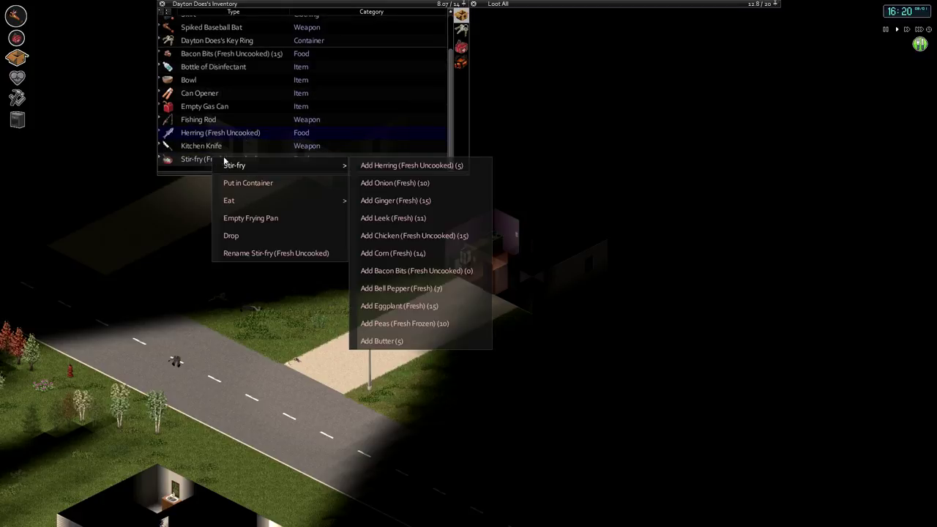
pyautogui.click(397, 200)
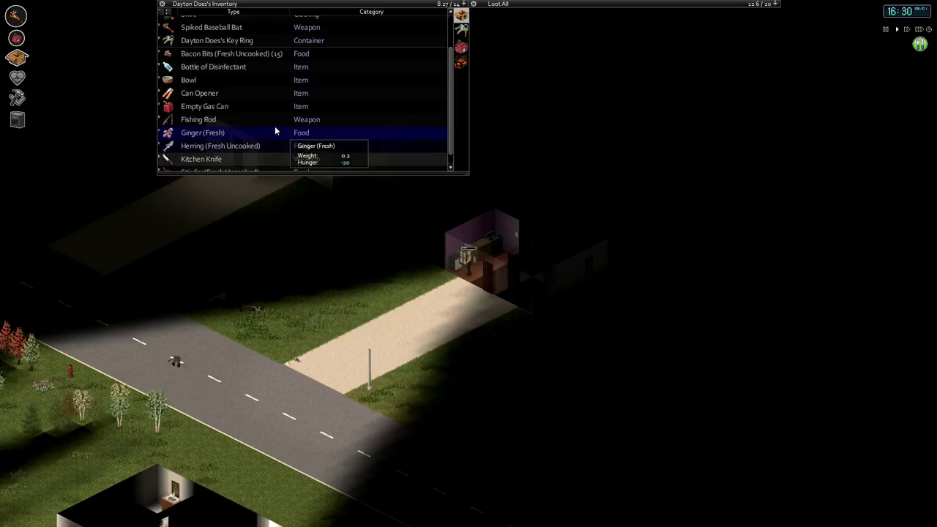
pyautogui.rightClick(234, 158)
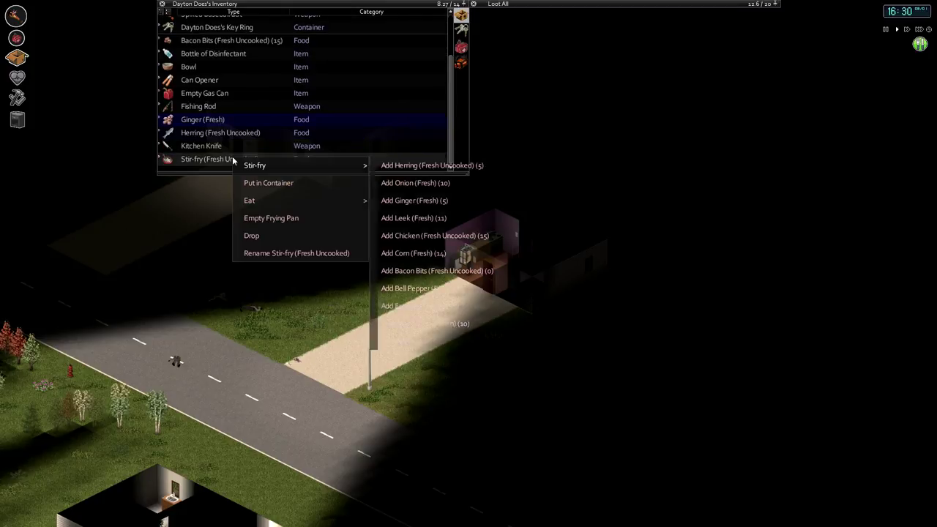
pyautogui.moveTo(304, 165)
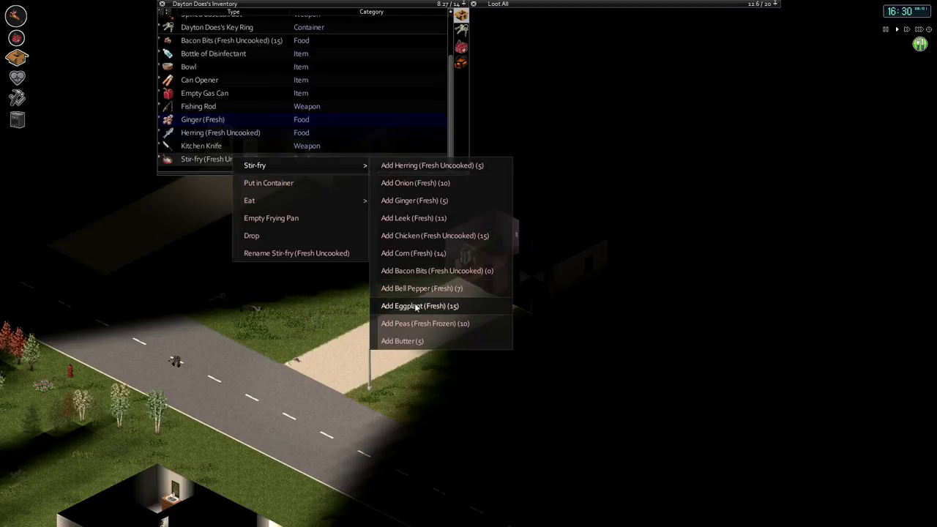
pyautogui.click(415, 308)
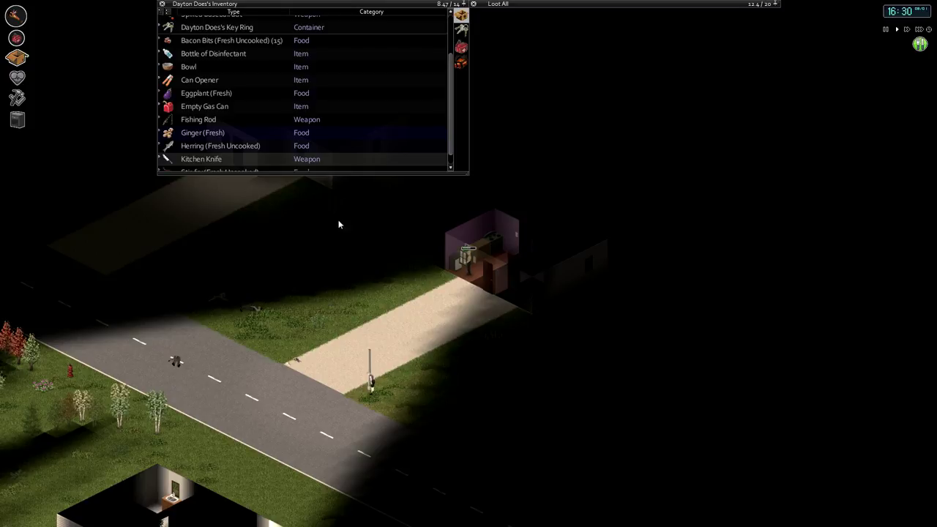
pyautogui.click(308, 93)
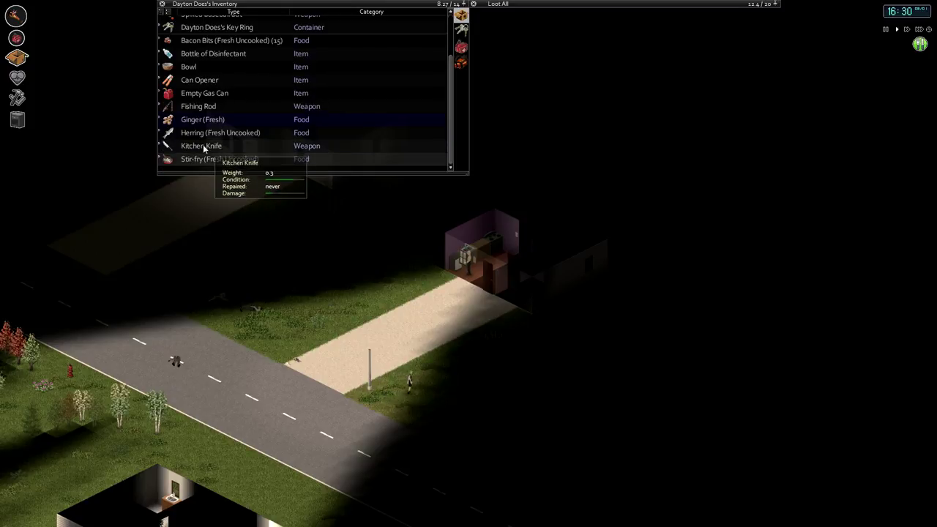
pyautogui.moveTo(201, 145); pyautogui.dragTo(465, 53)
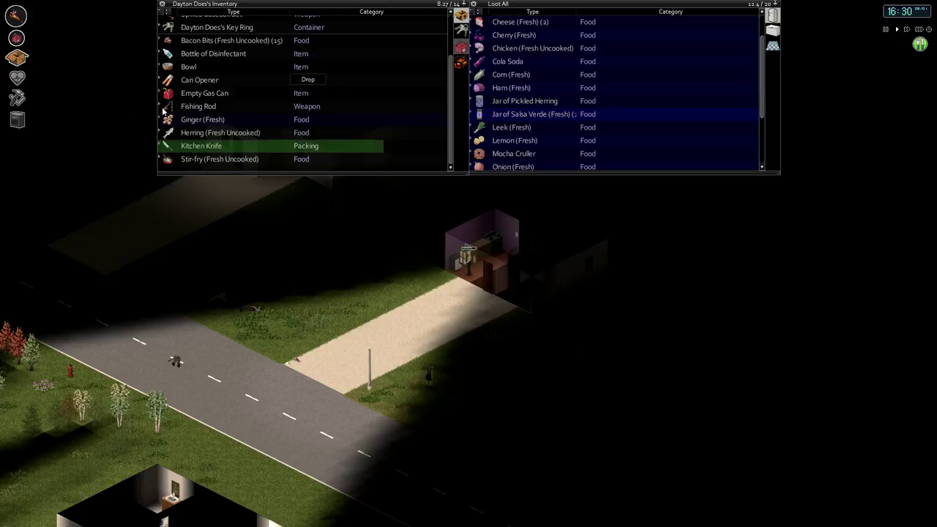
pyautogui.moveTo(203, 119); pyautogui.dragTo(465, 49)
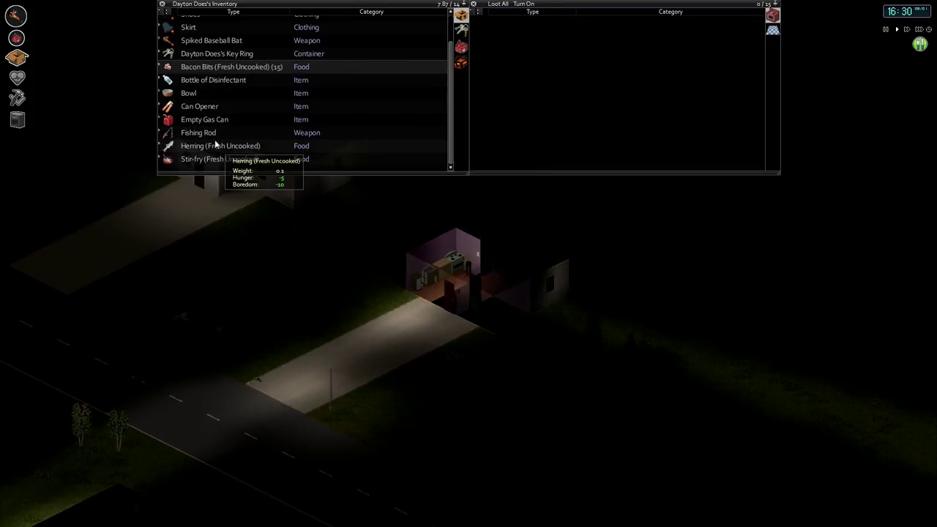
# Put the raw bacon bits into the stove and move the survivor away from it.
pyautogui.moveTo(219, 67)
pyautogui.mouseDown()
pyautogui.moveTo(323, 76)
pyautogui.moveTo(511, 66)
pyautogui.mouseUp()
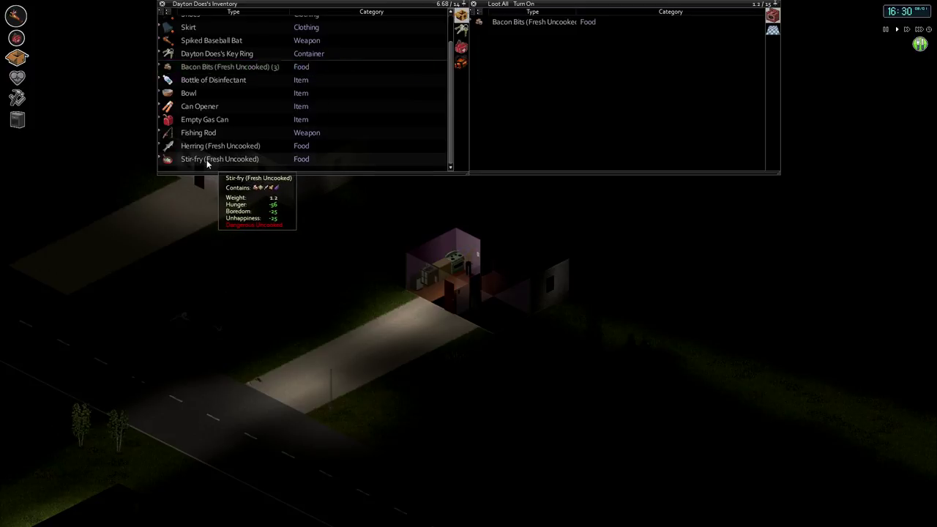
pyautogui.moveTo(220, 66); pyautogui.dragTo(551, 113)
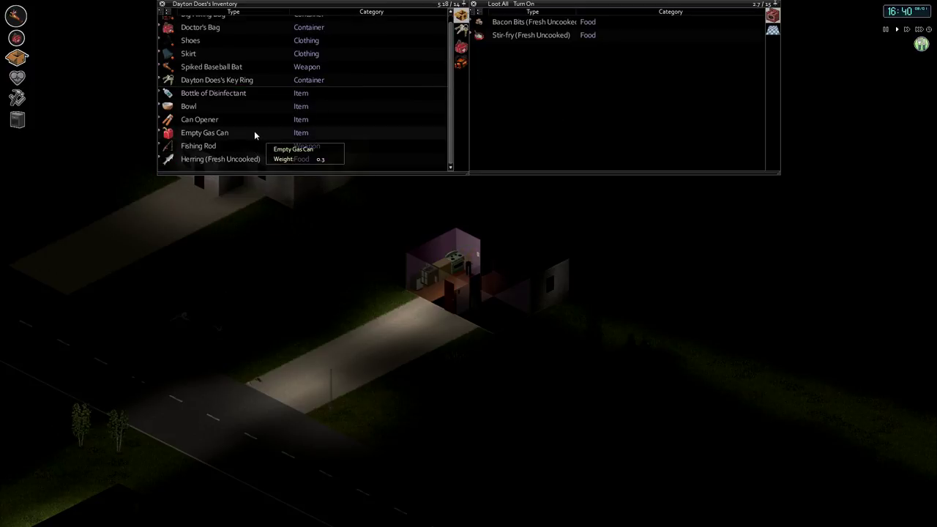
pyautogui.rightClick(689, 232)
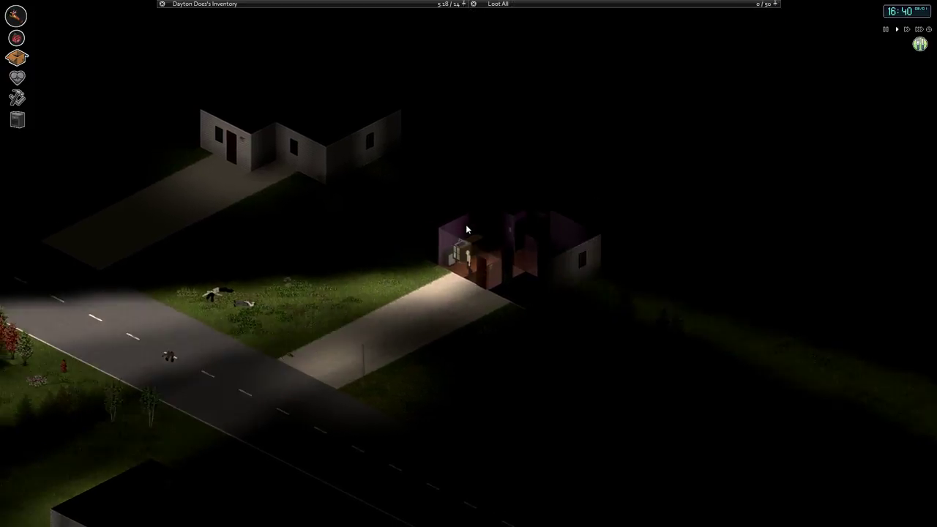
# Take the Adult Magazine from the bookshelf and the Jar of Blueberry Jam from the kitchen.
pyautogui.rightClick(467, 300)
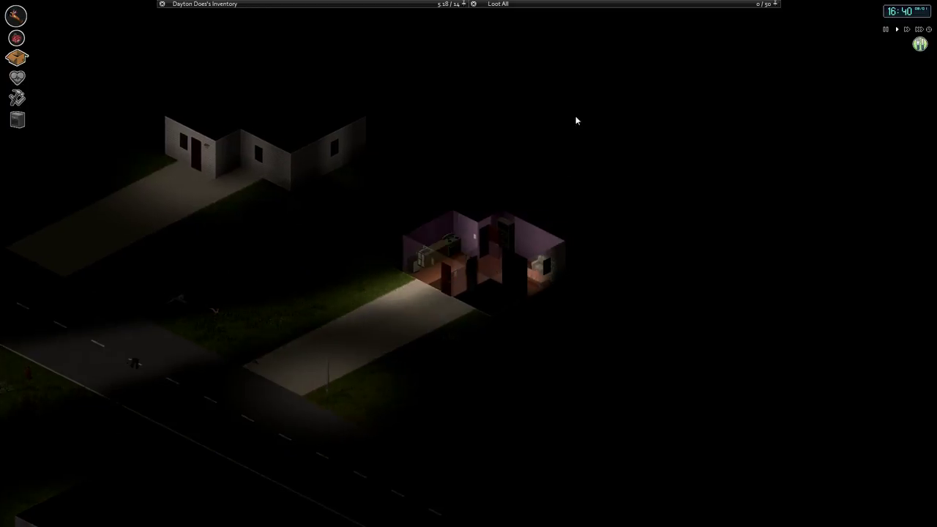
pyautogui.moveTo(553, 4)
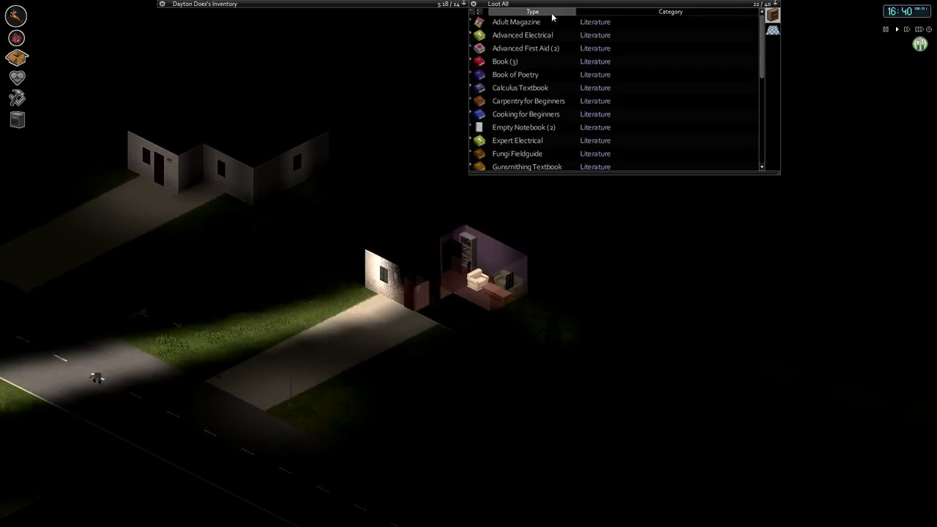
pyautogui.moveTo(516, 22)
pyautogui.mouseDown()
pyautogui.moveTo(464, 49)
pyautogui.moveTo(439, 49)
pyautogui.mouseUp()
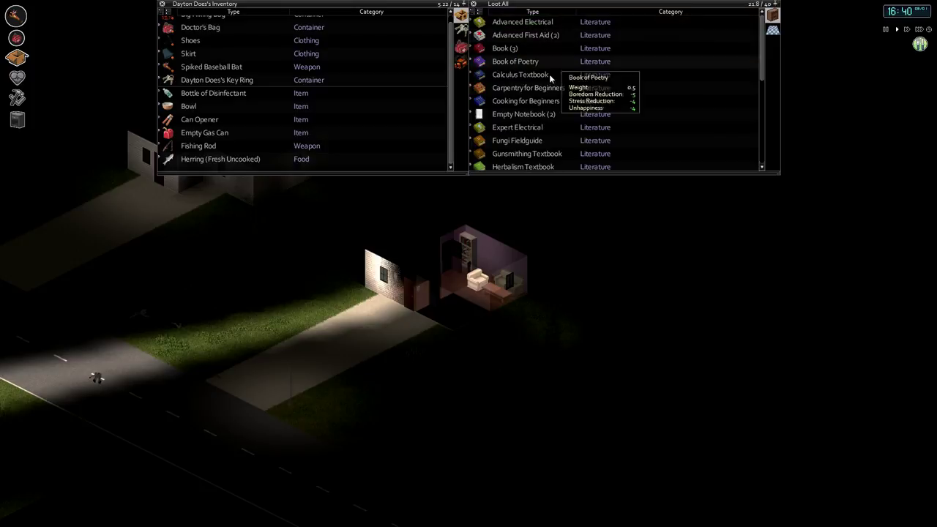
pyautogui.scroll(-3, 550, 80)
pyautogui.scroll(-3, 550, 88)
pyautogui.scroll(-3, 551, 95)
pyautogui.scroll(-2, 549, 101)
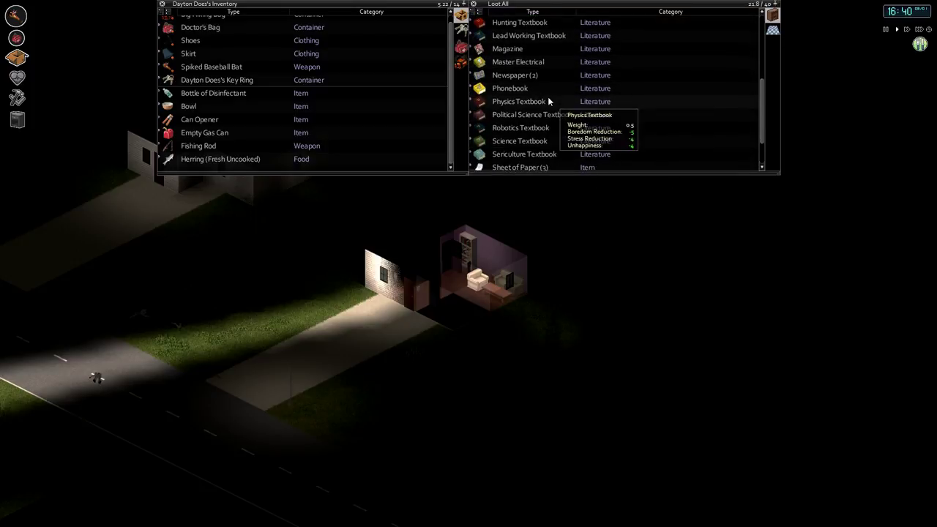
pyautogui.scroll(-2, 549, 102)
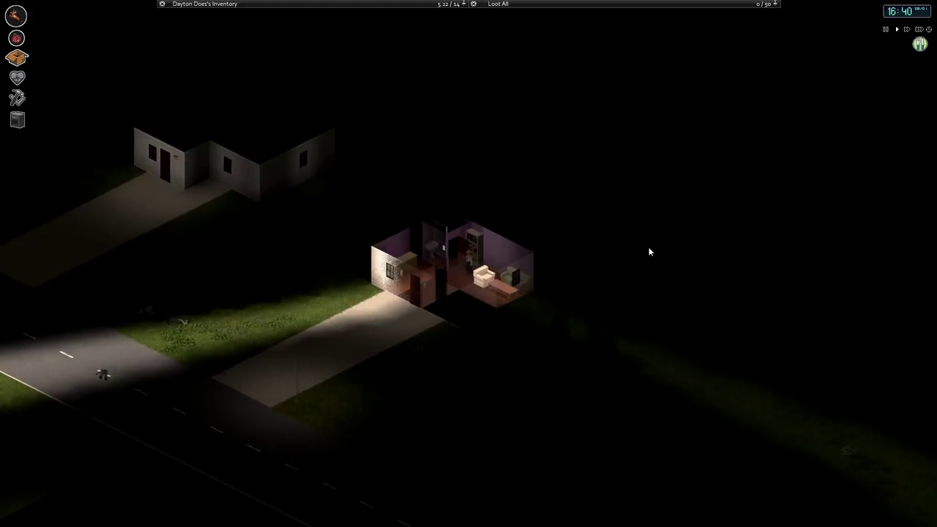
pyautogui.click(498, 4)
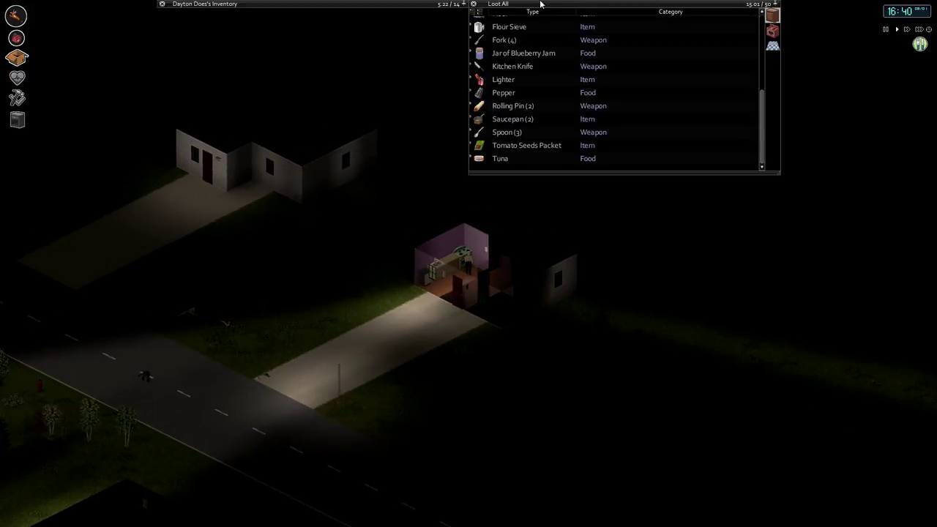
pyautogui.moveTo(534, 53); pyautogui.dragTo(396, 54)
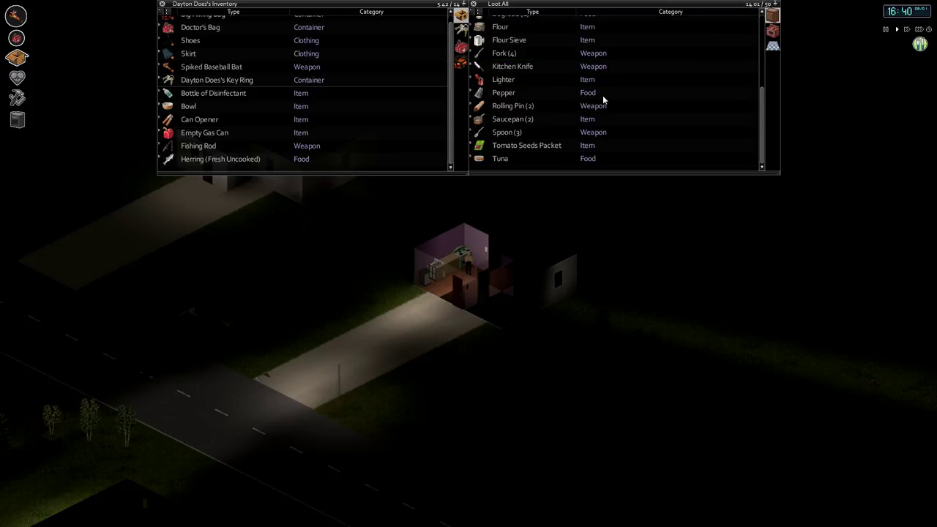
pyautogui.scroll(3, 585, 93)
pyautogui.scroll(3, 570, 88)
pyautogui.scroll(2, 565, 88)
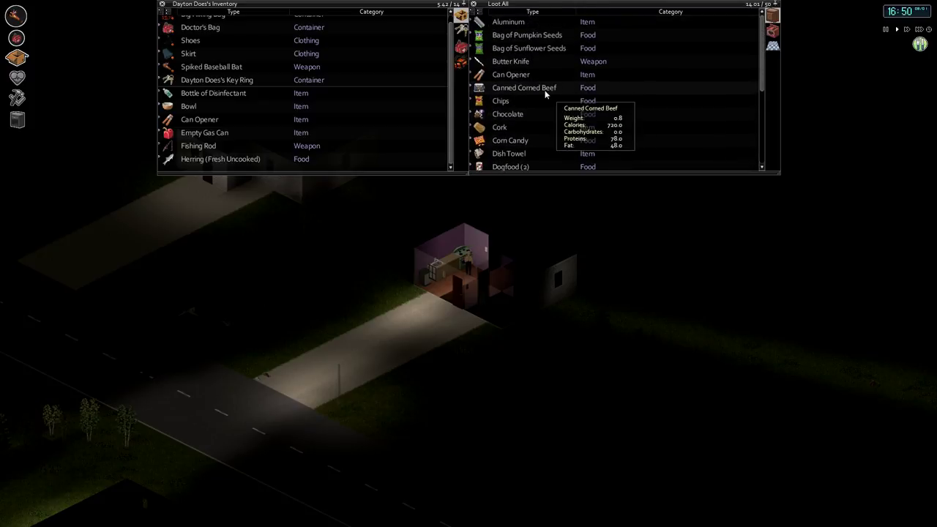
pyautogui.scroll(-3, 545, 94)
pyautogui.scroll(-3, 545, 94)
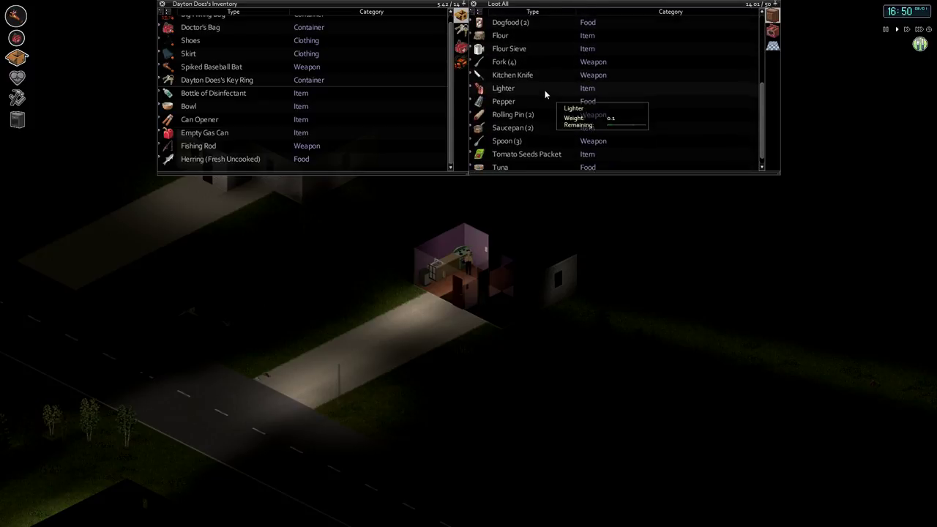
pyautogui.scroll(-2, 545, 93)
pyautogui.scroll(-3, 545, 94)
# Grab all 15 cooked bacon bits from the stove, leaving the stir-fry cooking.
pyautogui.click(461, 45)
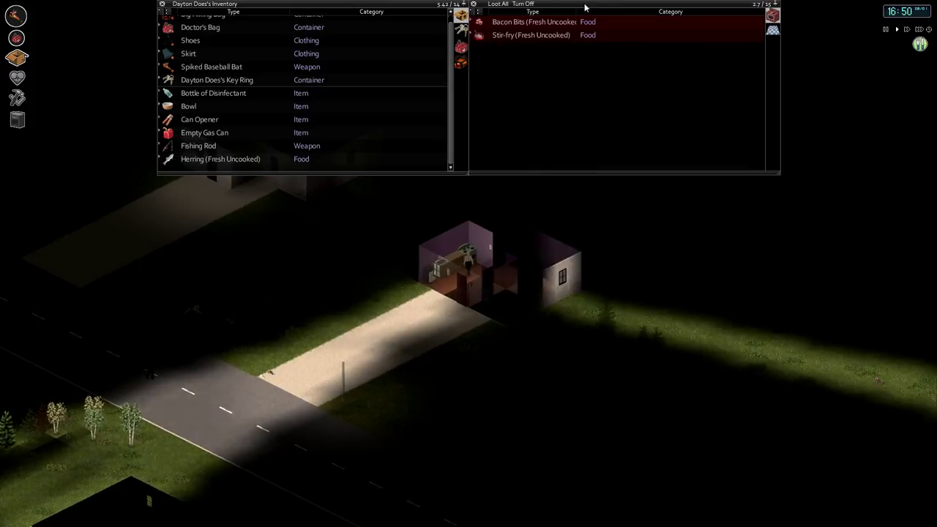
pyautogui.click(478, 22)
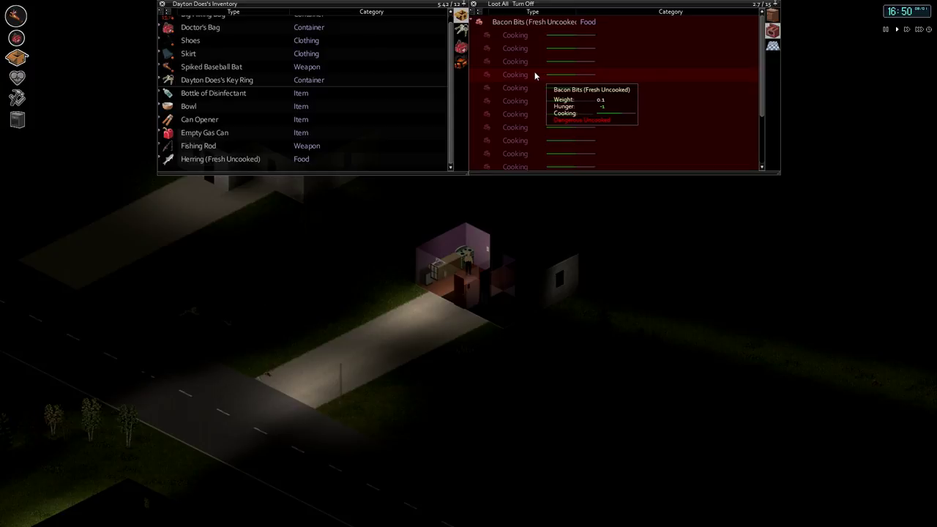
pyautogui.rightClick(577, 43)
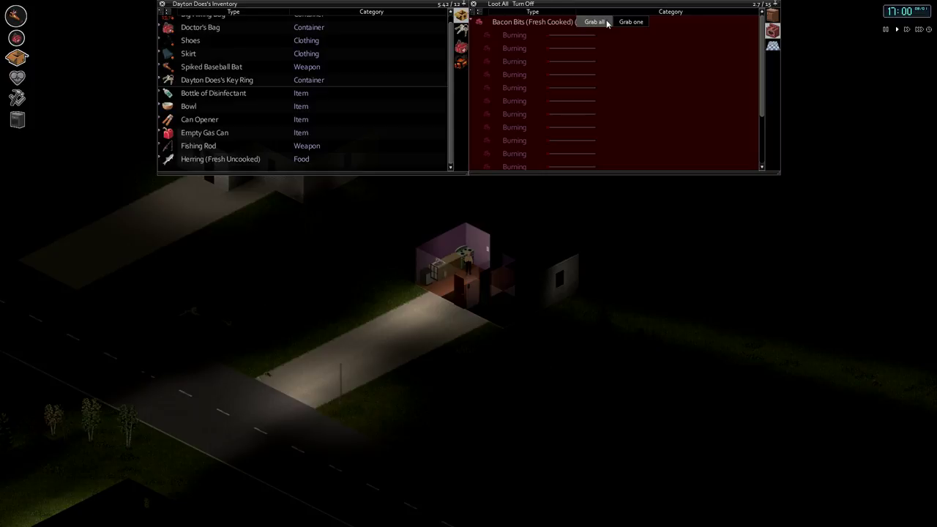
pyautogui.click(596, 22)
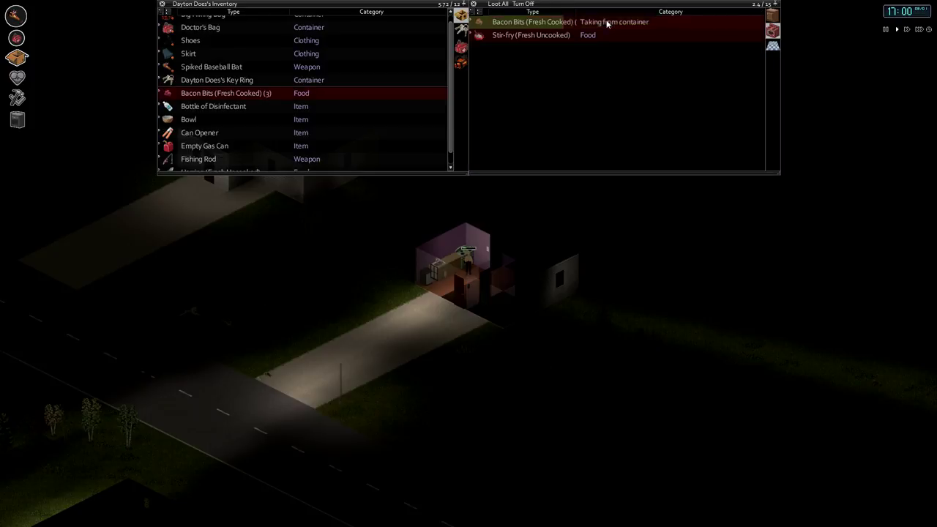
pyautogui.click(531, 35)
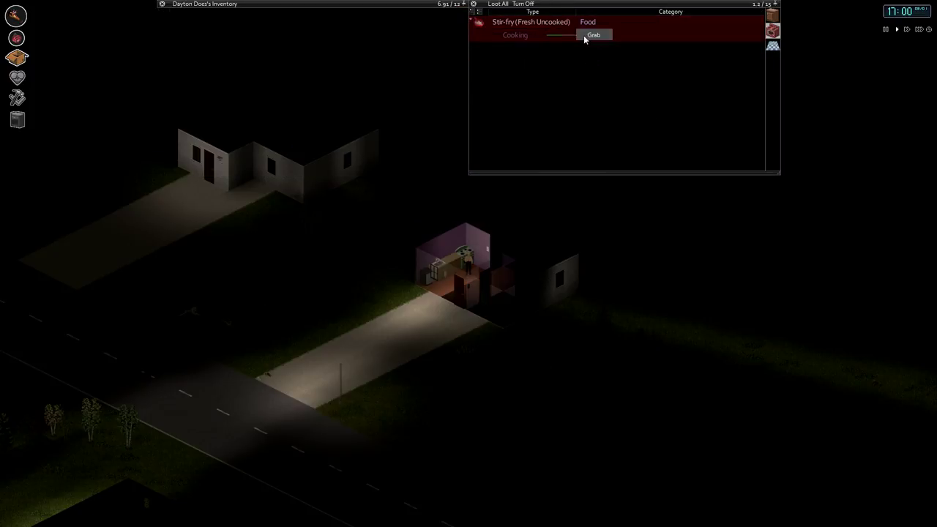
pyautogui.click(495, 45)
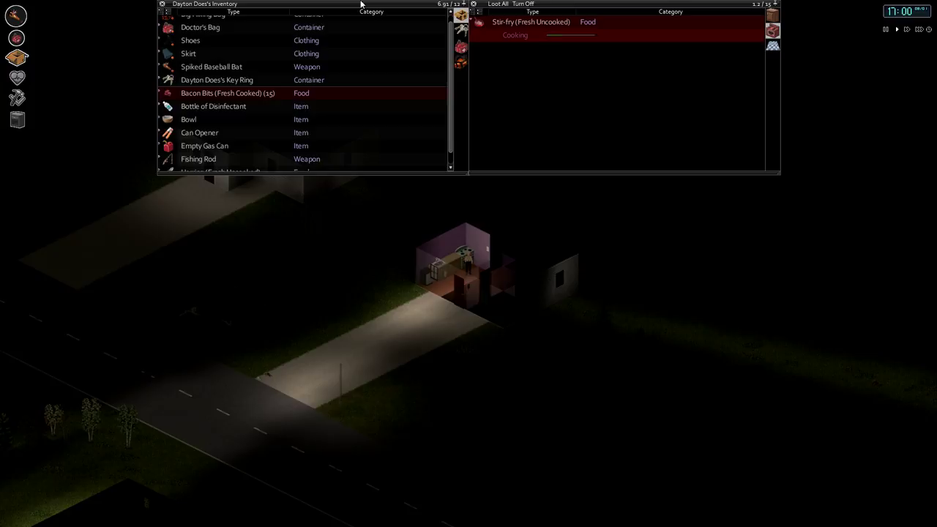
# Eat the fresh cooked bacon bits one at a time until seven remain.
pyautogui.rightClick(250, 98)
pyautogui.moveTo(267, 120)
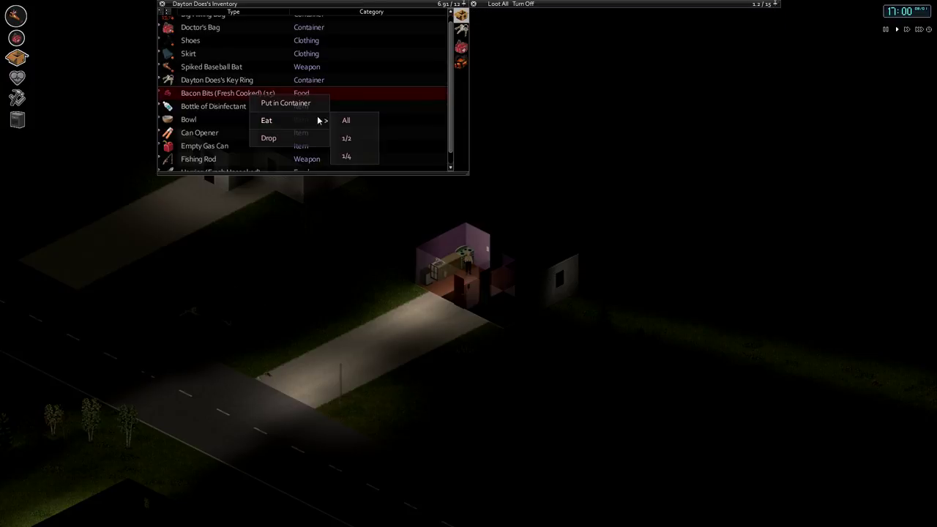
pyautogui.click(346, 120)
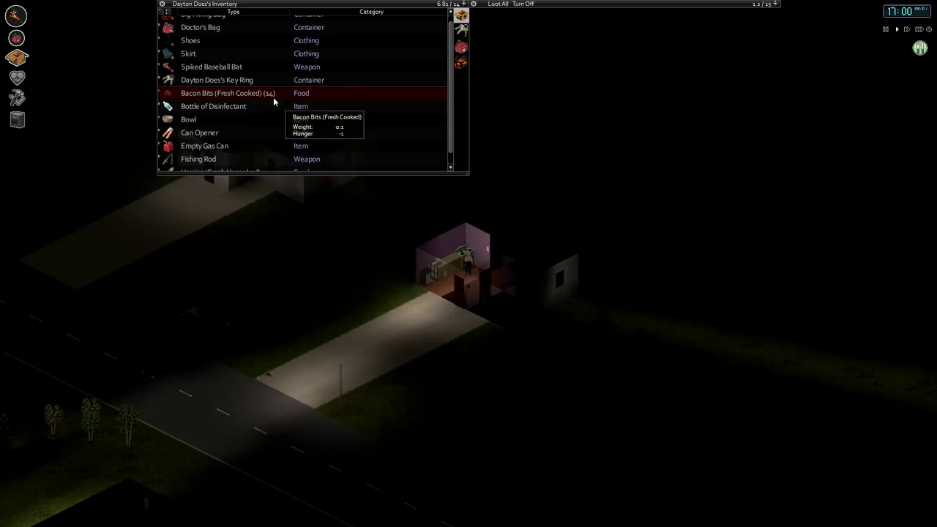
pyautogui.rightClick(278, 95)
pyautogui.click(373, 120)
pyautogui.rightClick(293, 98)
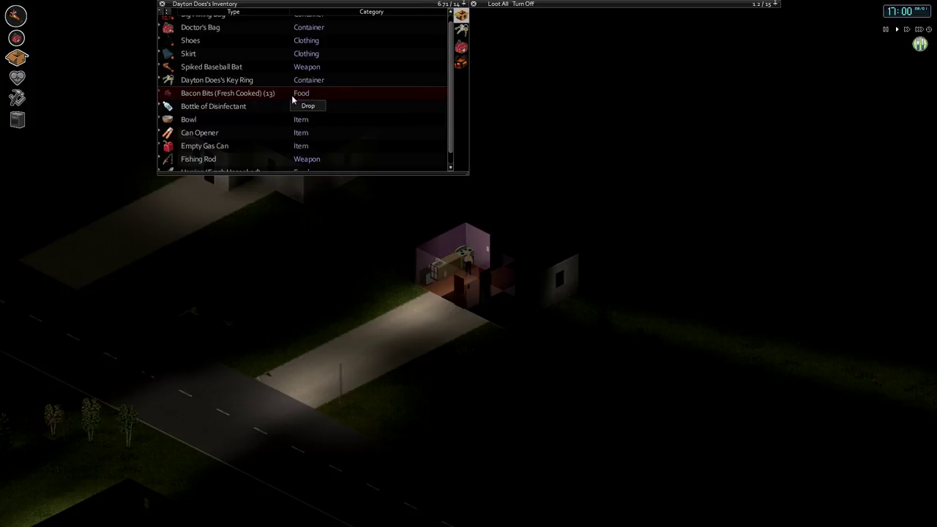
pyautogui.rightClick(254, 95)
pyautogui.click(350, 119)
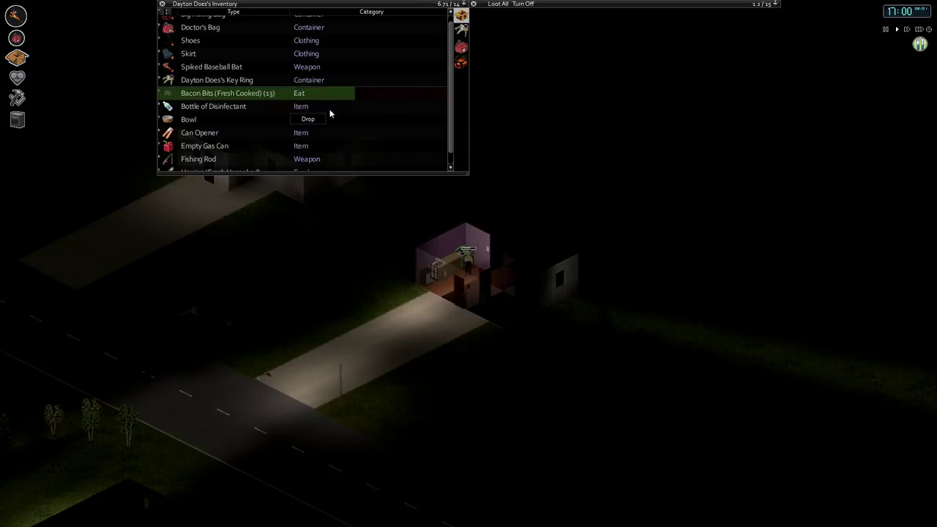
pyautogui.rightClick(272, 98)
pyautogui.click(350, 120)
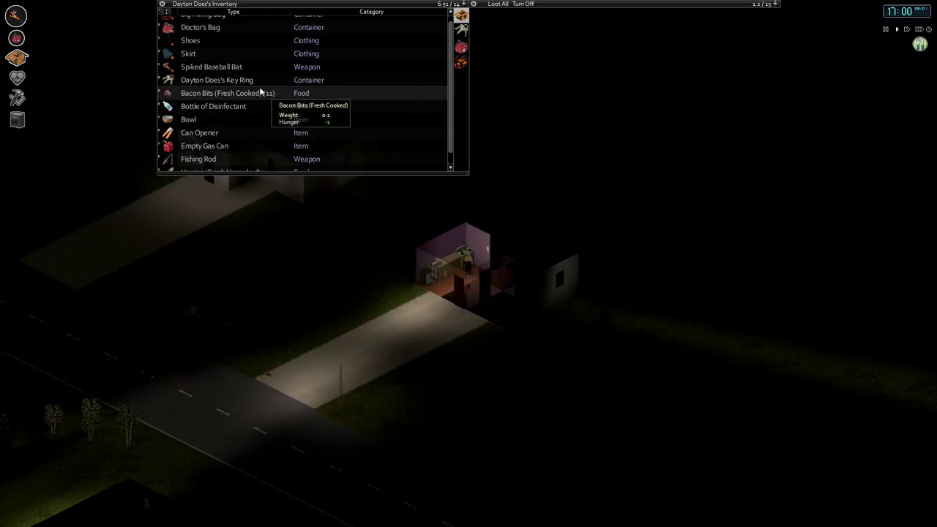
pyautogui.rightClick(260, 92)
pyautogui.moveTo(317, 116)
pyautogui.click(356, 114)
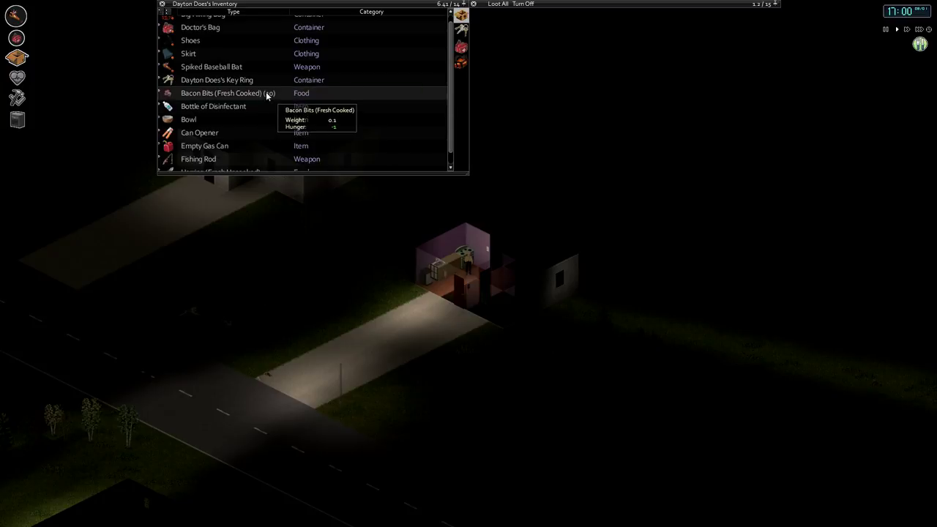
pyautogui.rightClick(268, 95)
pyautogui.click(360, 120)
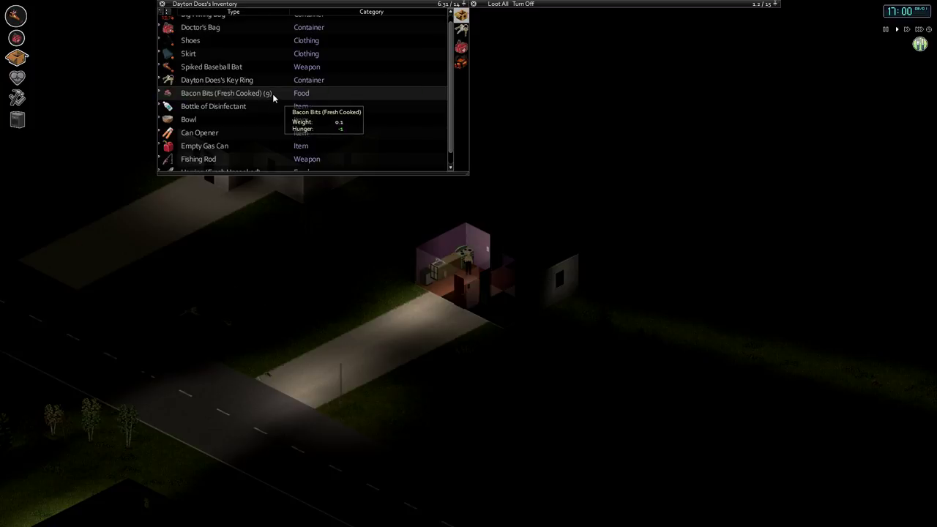
pyautogui.rightClick(273, 97)
pyautogui.moveTo(325, 123)
pyautogui.click(370, 120)
pyautogui.moveTo(531, 3)
pyautogui.moveTo(622, 4)
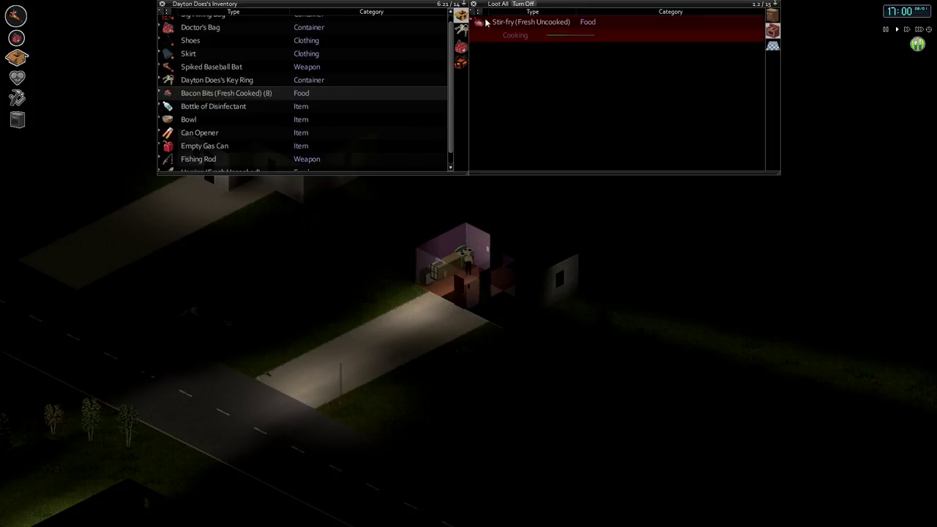
pyautogui.rightClick(250, 98)
pyautogui.click(351, 121)
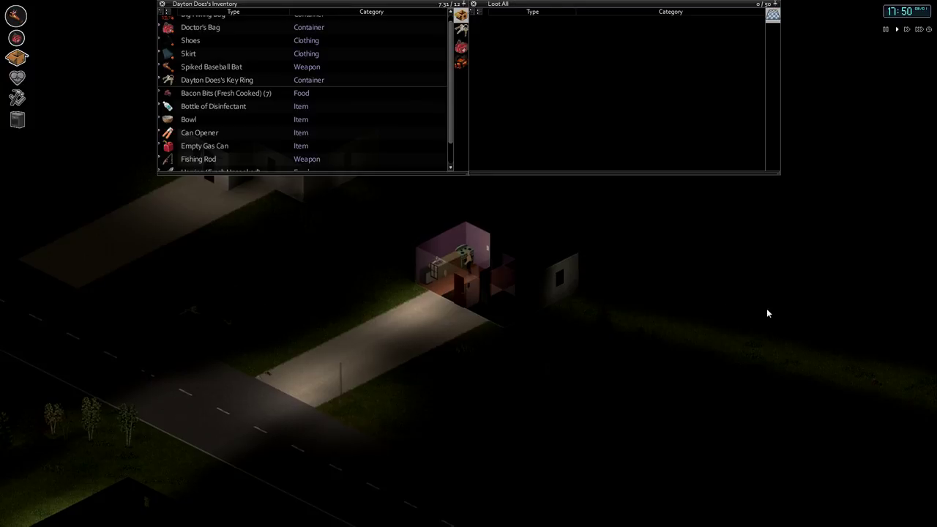
# Raise Blunt Guard by one level in the Skills panel, then close the panel.
pyautogui.click(17, 78)
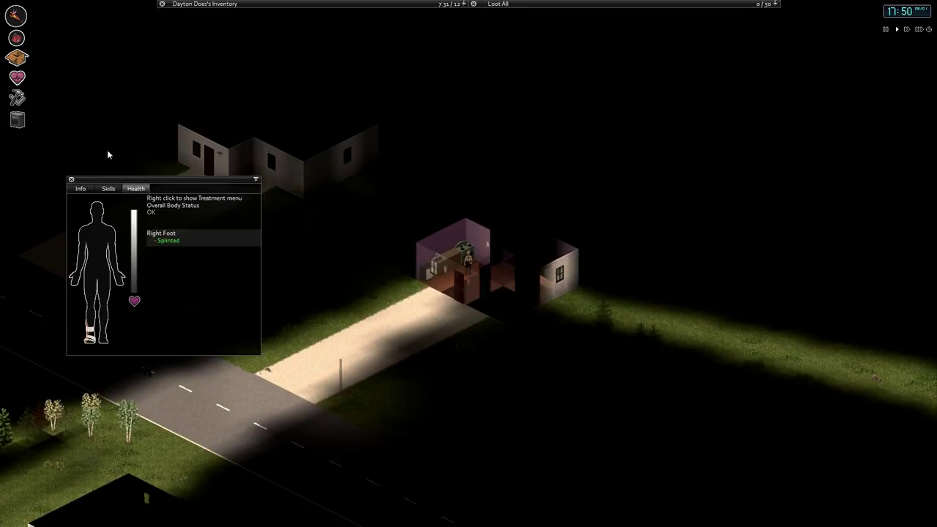
pyautogui.click(106, 190)
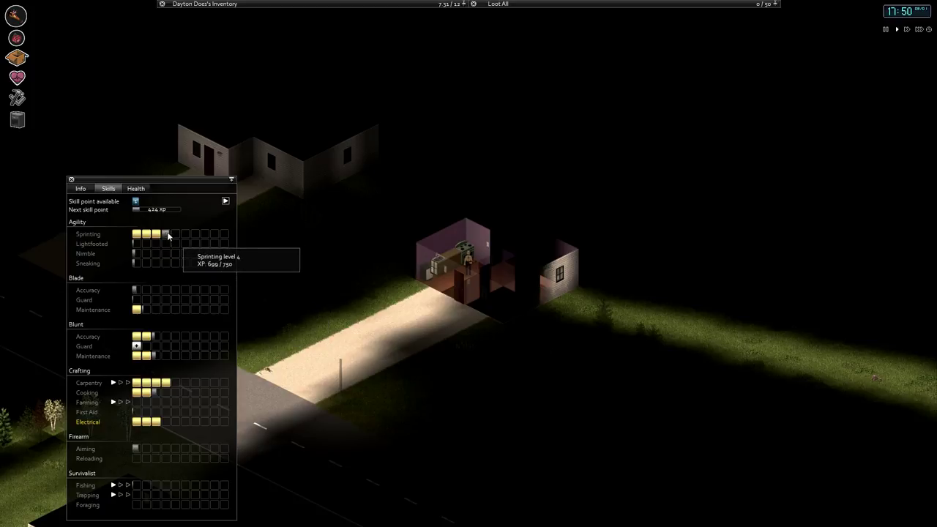
pyautogui.click(138, 346)
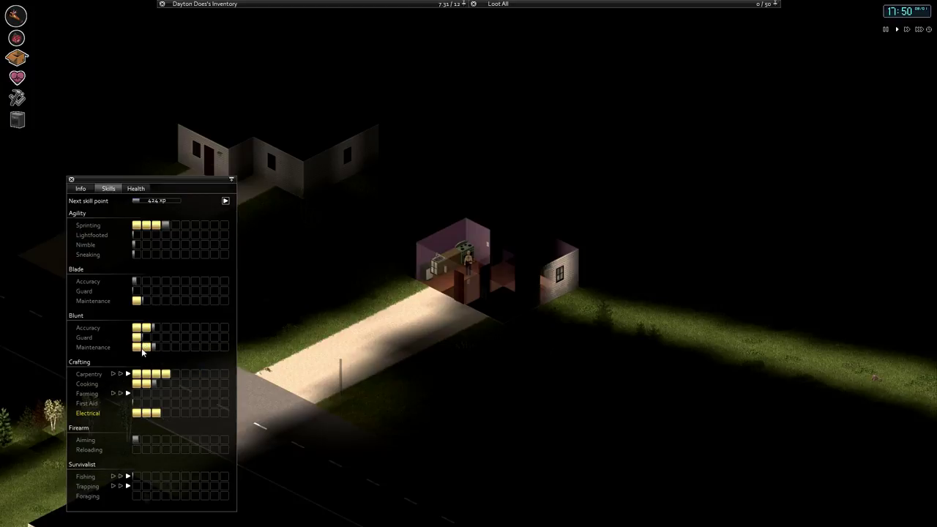
pyautogui.click(442, 266)
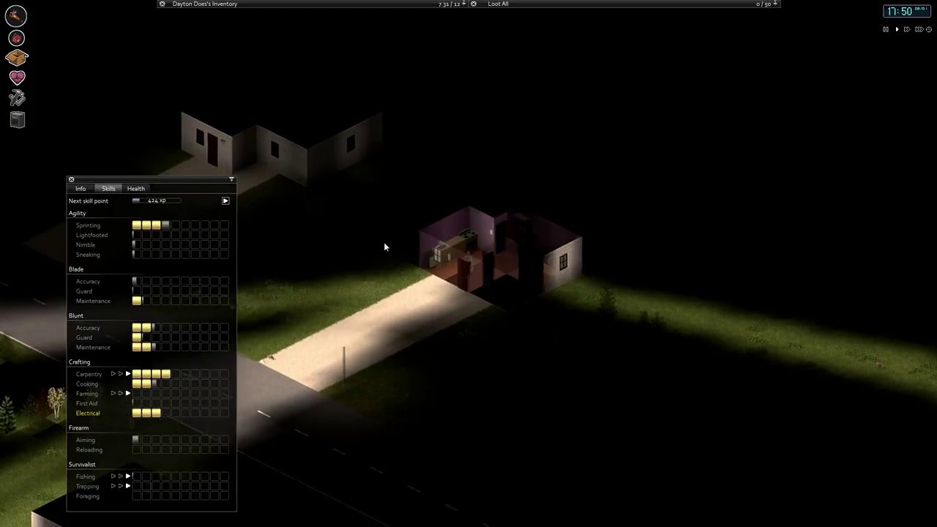
pyautogui.click(72, 180)
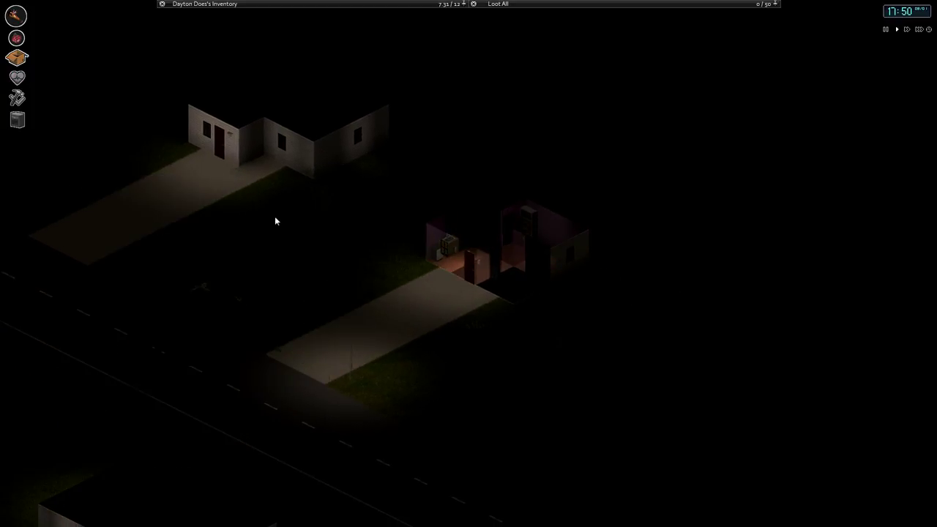
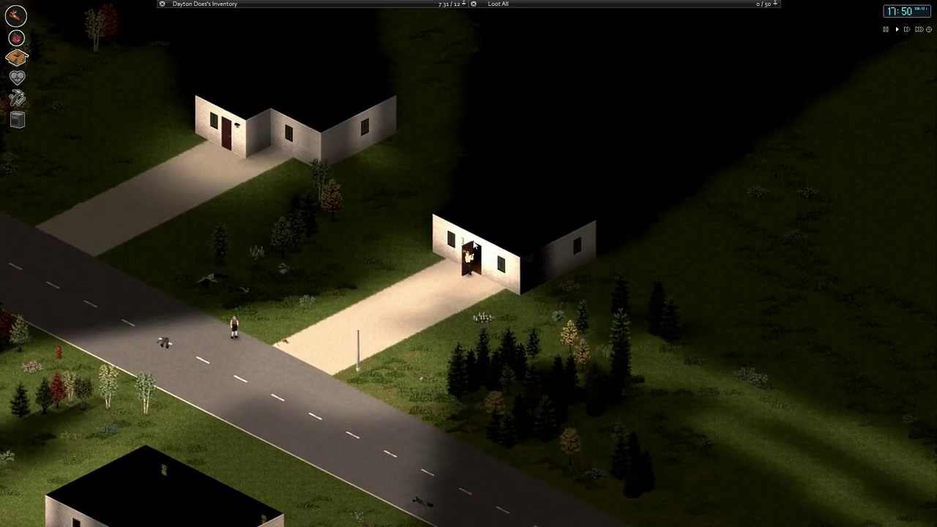
# Walk the survivor around the house corner, east across the field, then north.
pyautogui.click(532, 250)
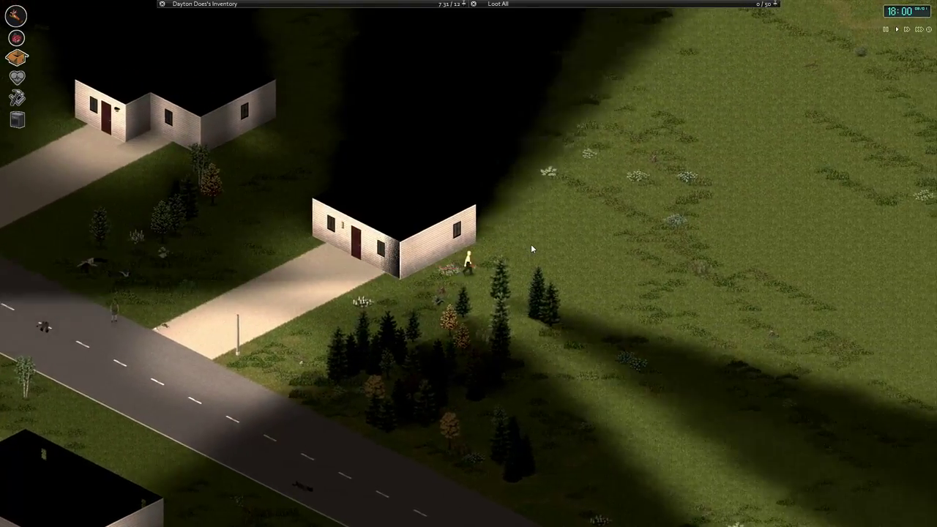
pyautogui.press('d')
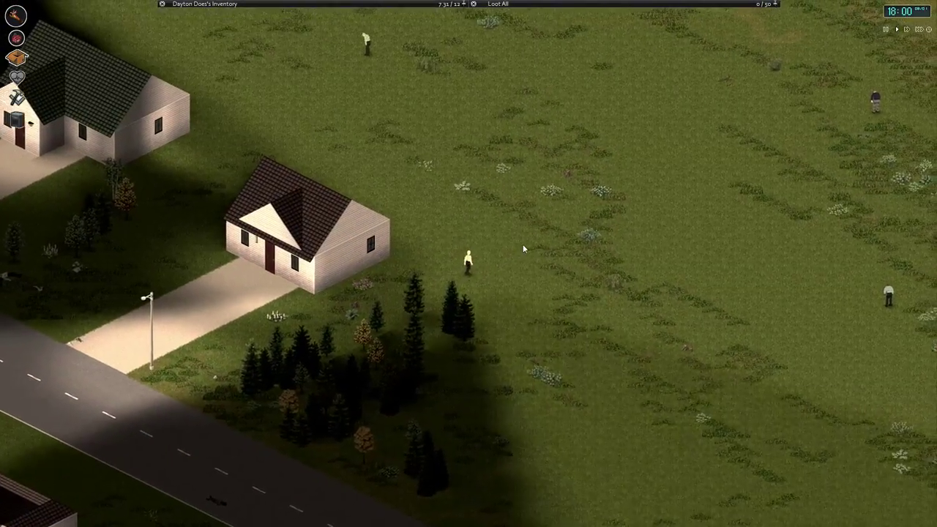
pyautogui.press('d')
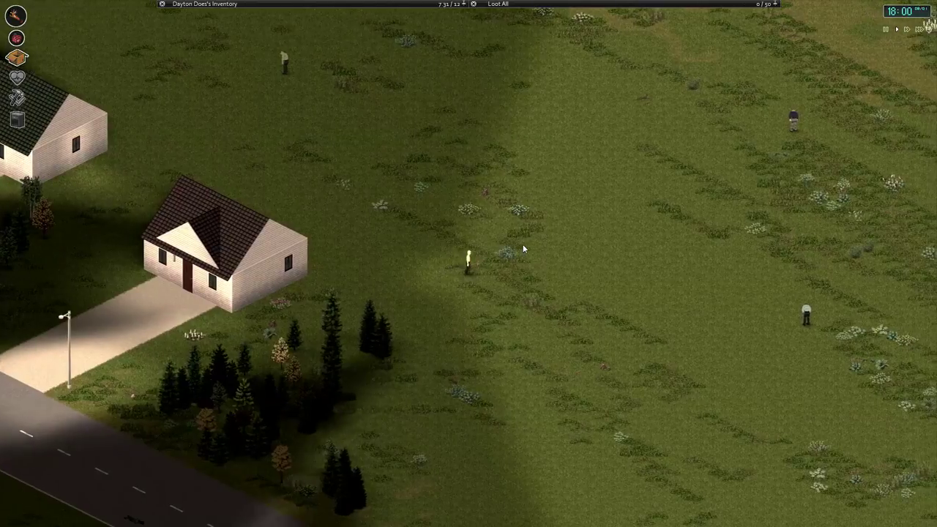
pyautogui.press('d')
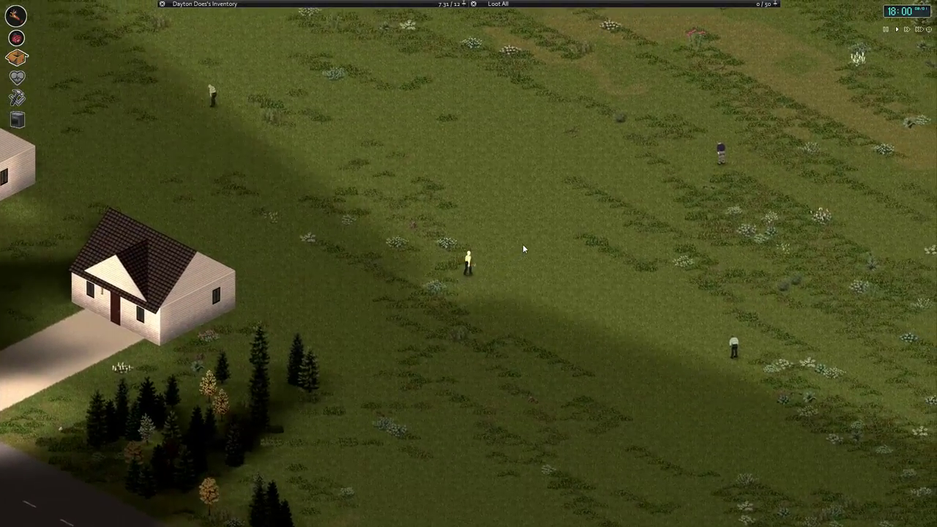
pyautogui.press('w')
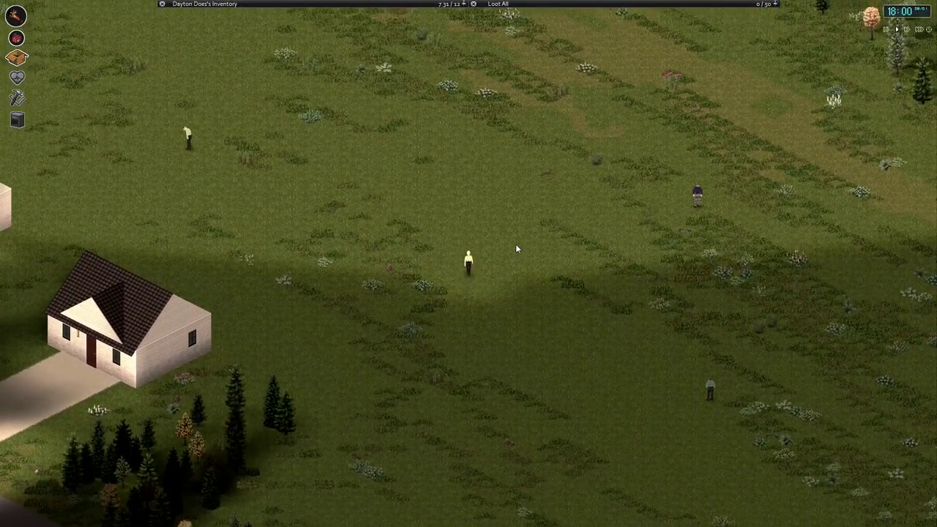
# Keep walking the survivor north through the field.
pyautogui.press('w')
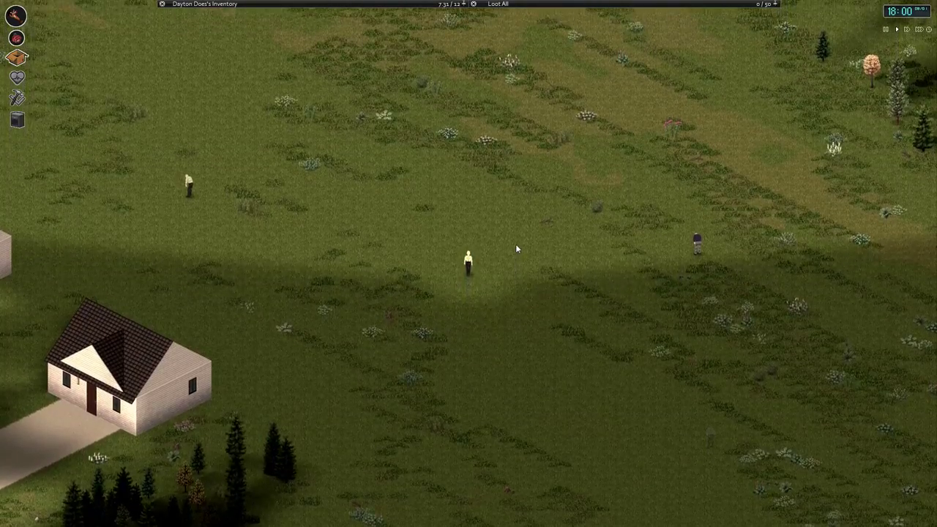
# Drop the Bottle of Disinfectant and the Bowl onto the ground, then hide the item lists.
pyautogui.click(205, 4)
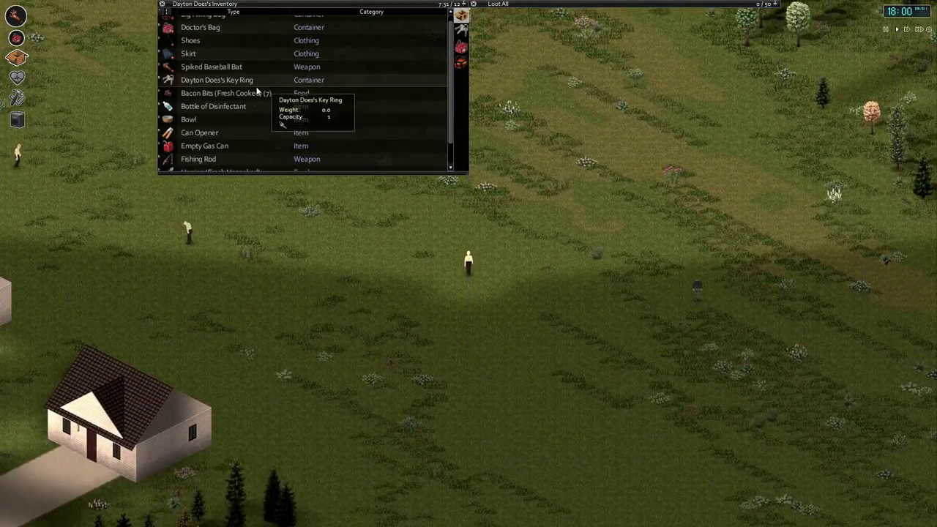
pyautogui.click(497, 4)
pyautogui.moveTo(249, 106); pyautogui.dragTo(512, 66)
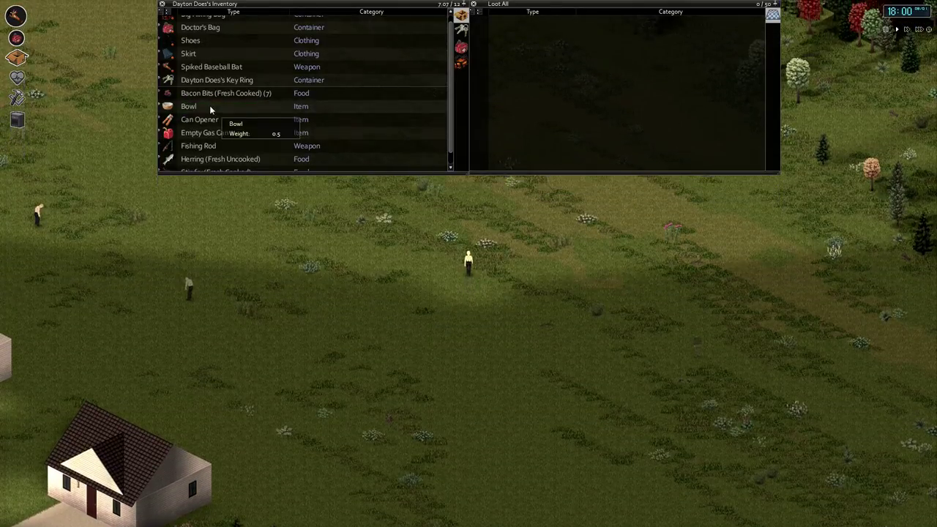
pyautogui.moveTo(209, 106); pyautogui.dragTo(527, 82)
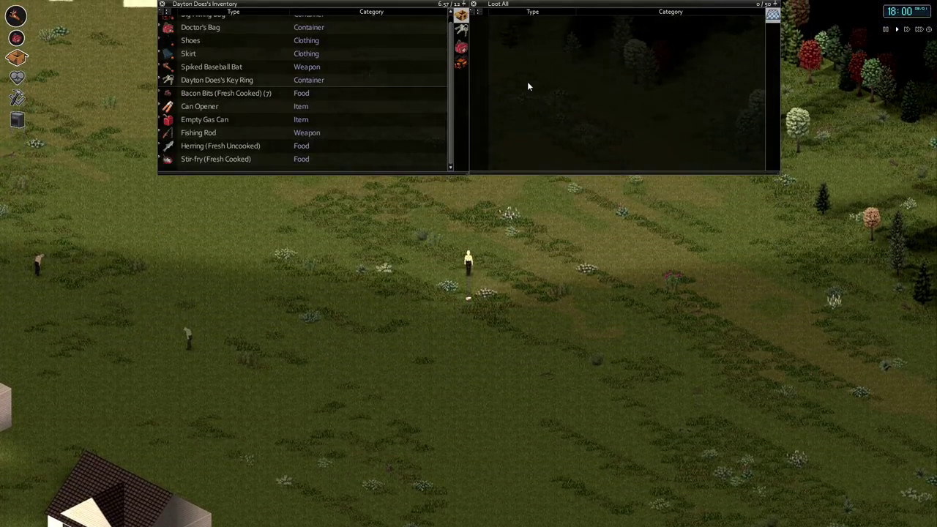
pyautogui.press('Tab')
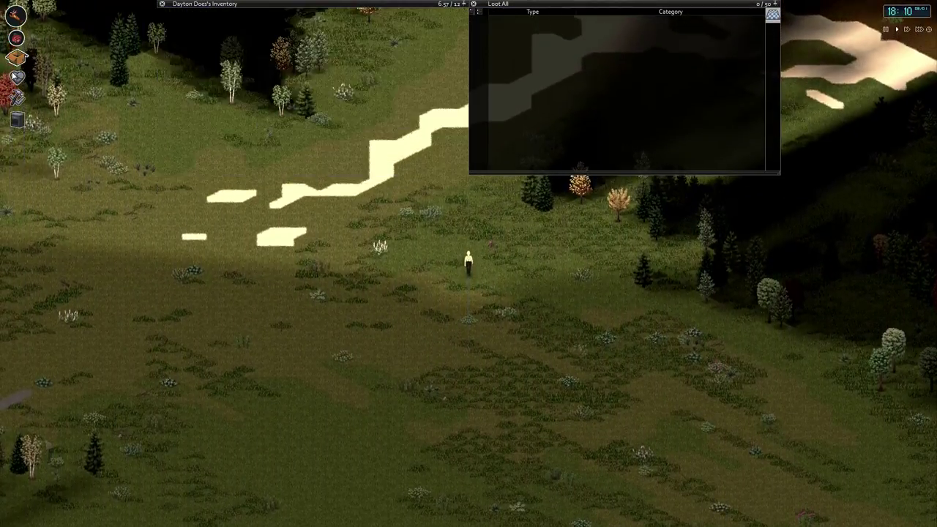
# Review the character's Health and Skills tabs, then close the info window.
pyautogui.click(17, 77)
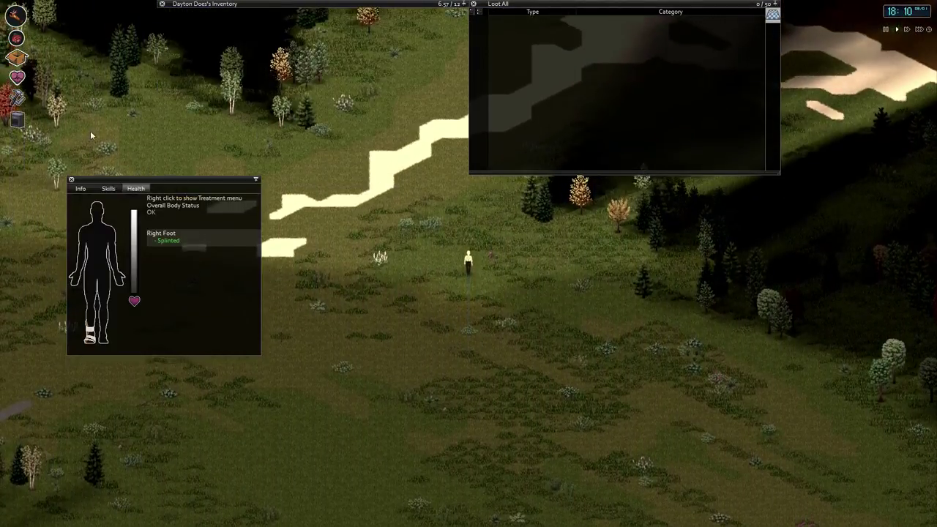
pyautogui.click(108, 189)
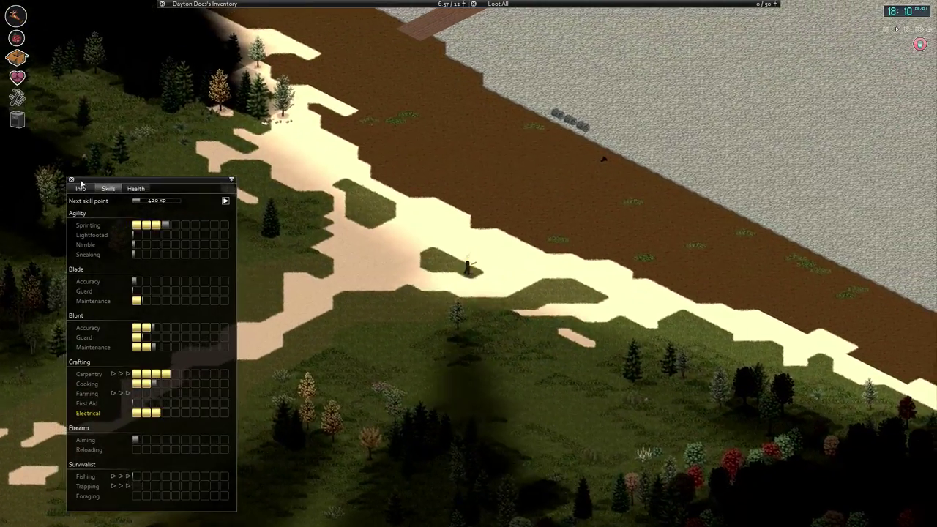
pyautogui.press('j')
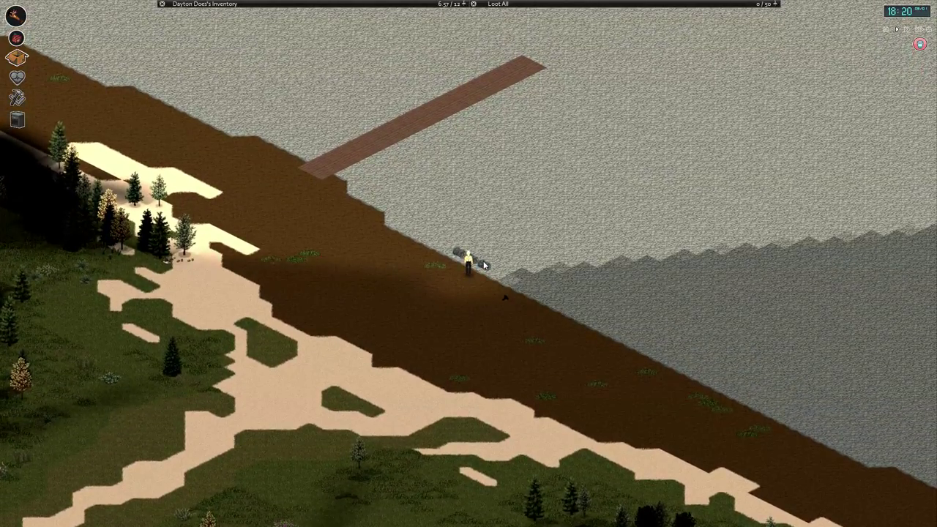
# Look over the shoreline actions and the inventory, and check the fish trap for a catch.
pyautogui.rightClick(500, 267)
pyautogui.click(512, 273)
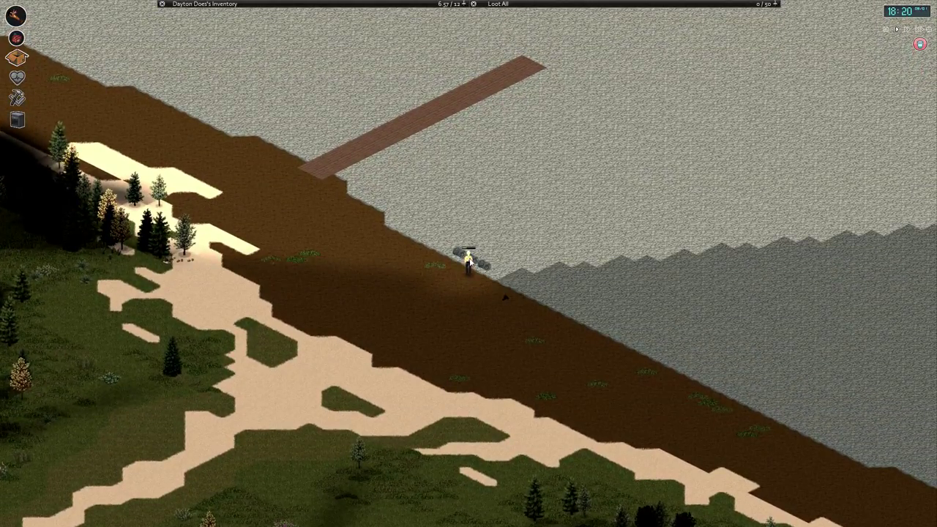
pyautogui.click(436, 4)
pyautogui.moveTo(307, 93)
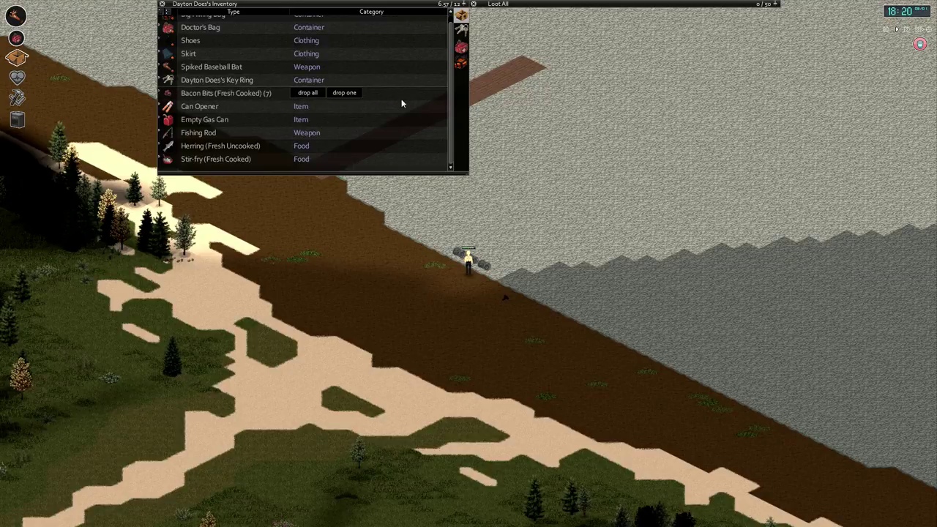
pyautogui.scroll(-2, 421, 131)
pyautogui.click(436, 4)
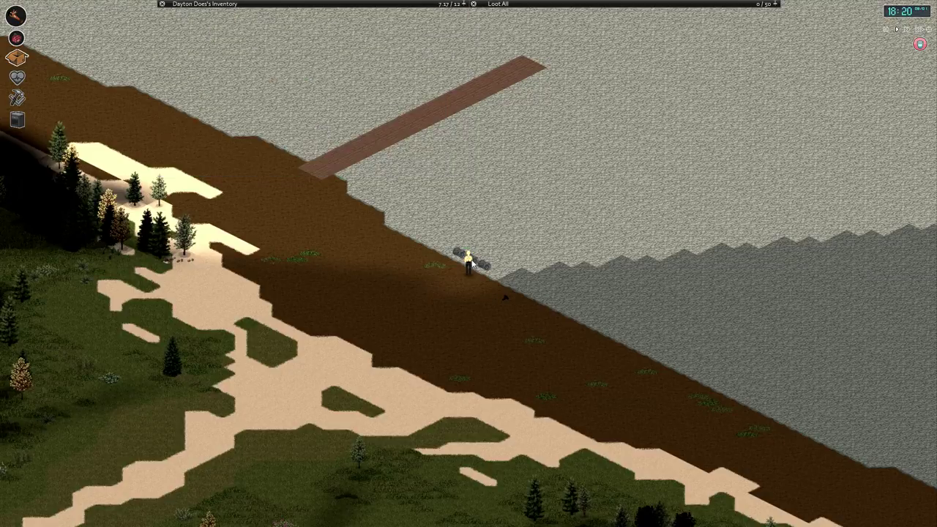
pyautogui.rightClick(472, 262)
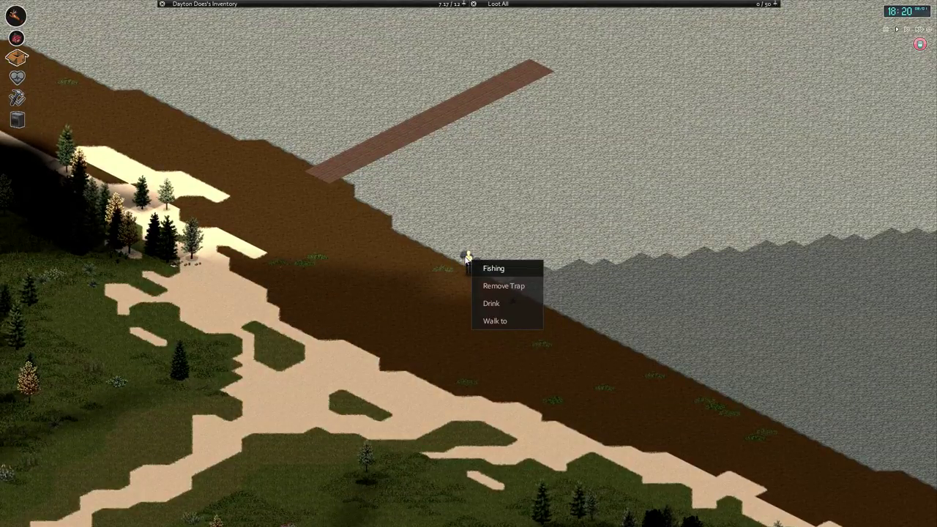
pyautogui.rightClick(468, 256)
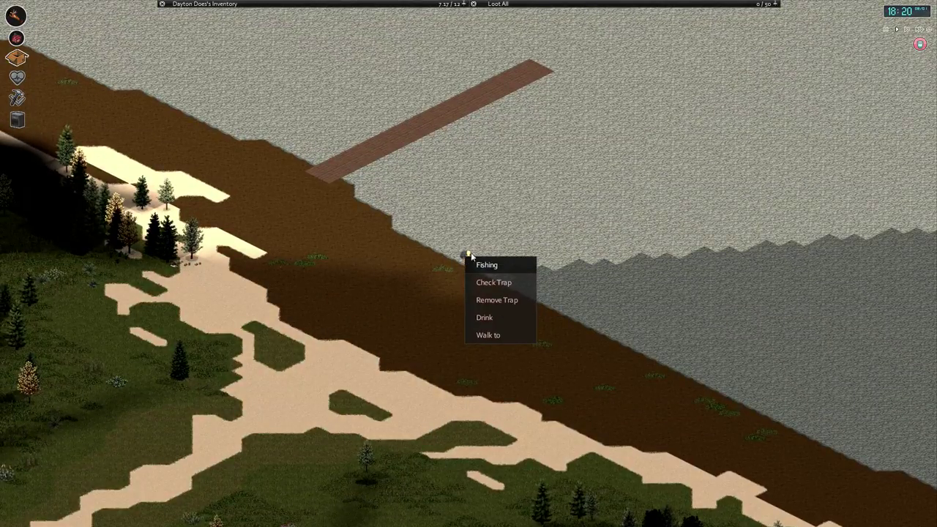
pyautogui.click(493, 282)
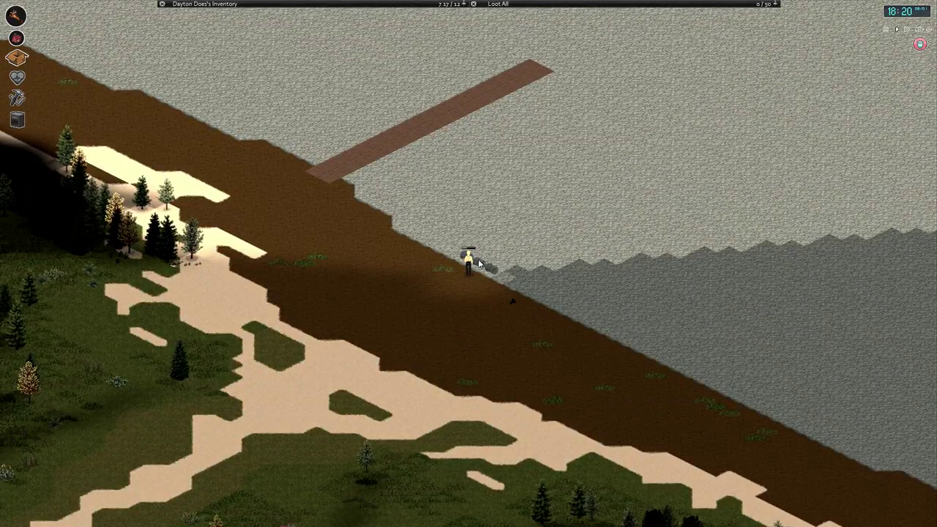
pyautogui.moveTo(308, 4)
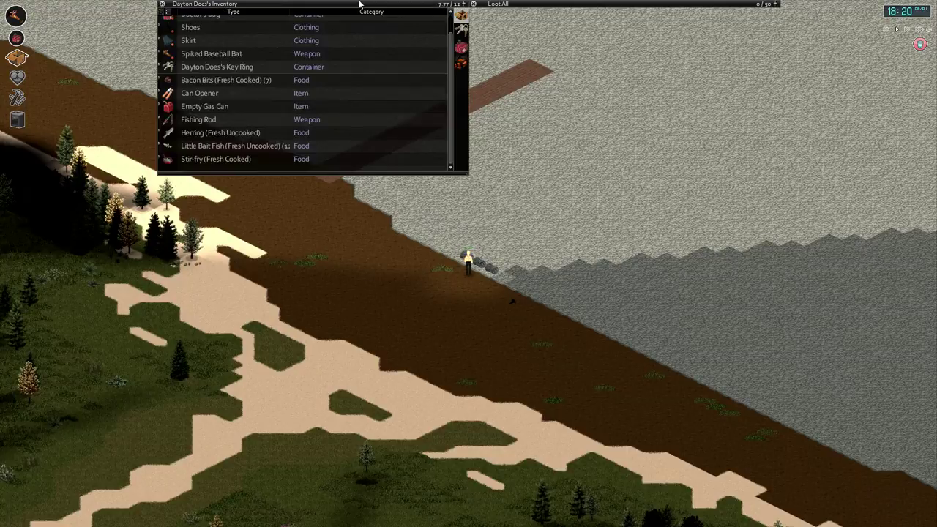
pyautogui.rightClick(481, 265)
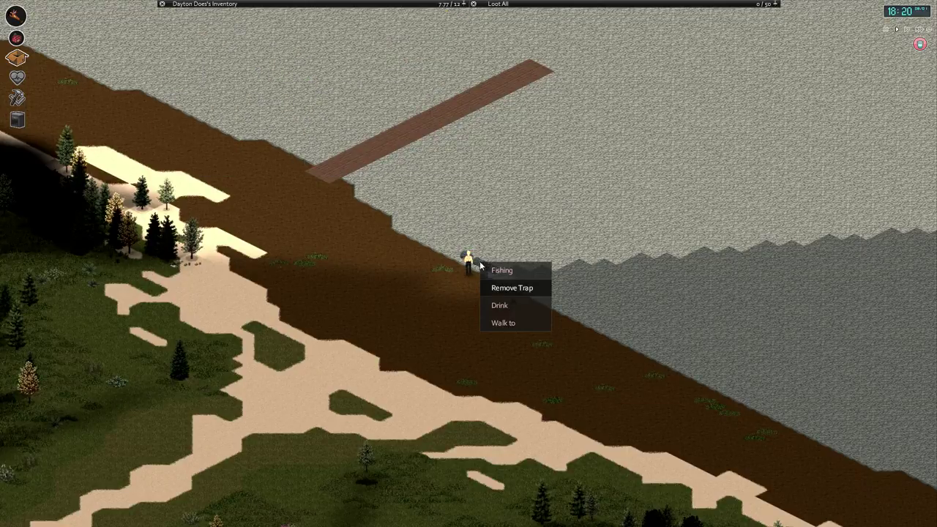
pyautogui.click(501, 282)
pyautogui.moveTo(310, 6)
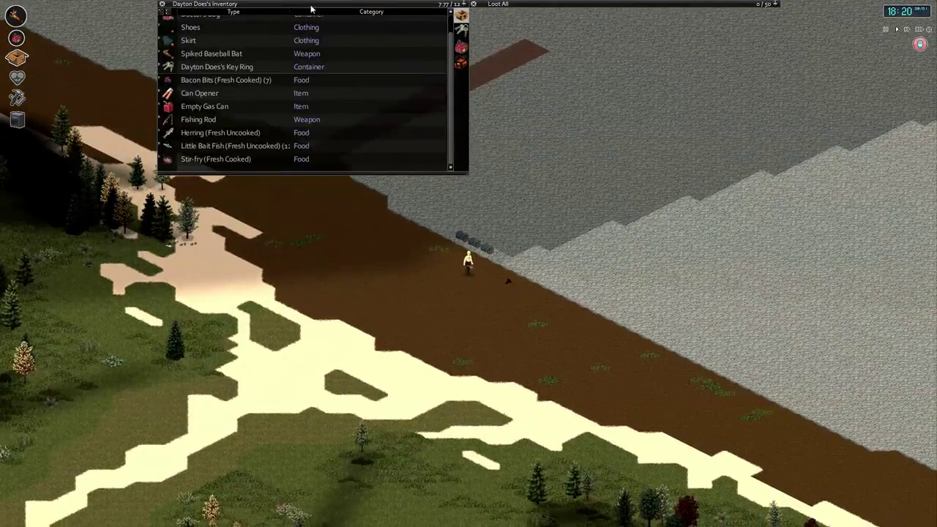
# Equip the Fishing Rod in the main hand and bring up the lake-edge fishing actions.
pyautogui.rightClick(236, 117)
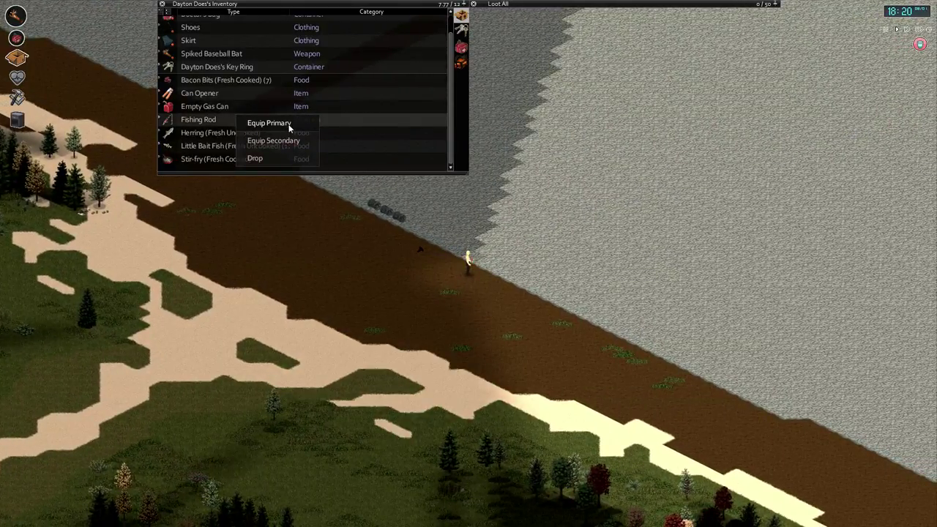
pyautogui.click(269, 123)
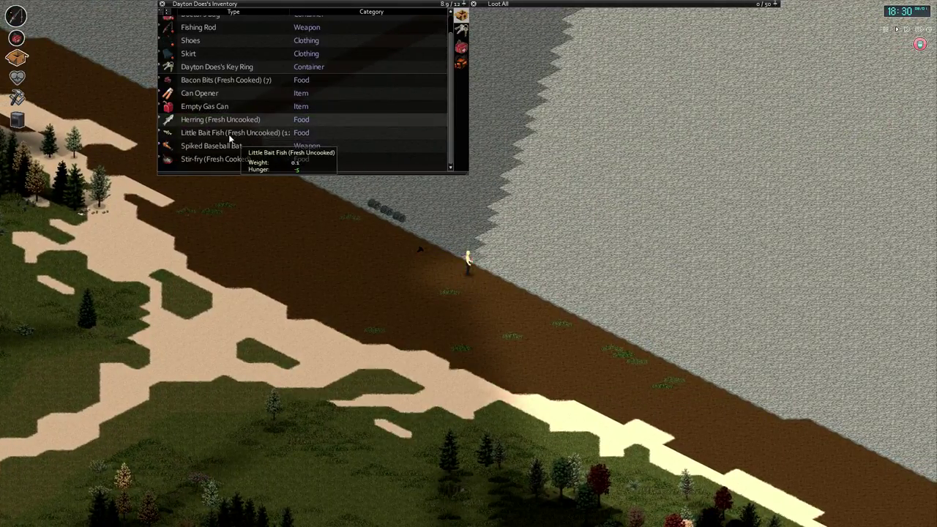
pyautogui.rightClick(233, 132)
pyautogui.moveTo(256, 142)
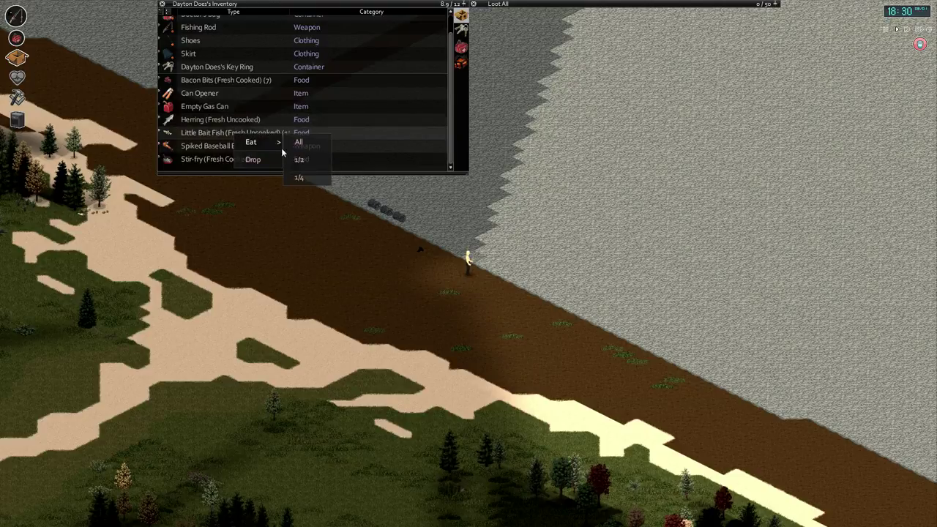
pyautogui.click(655, 235)
pyautogui.rightClick(505, 245)
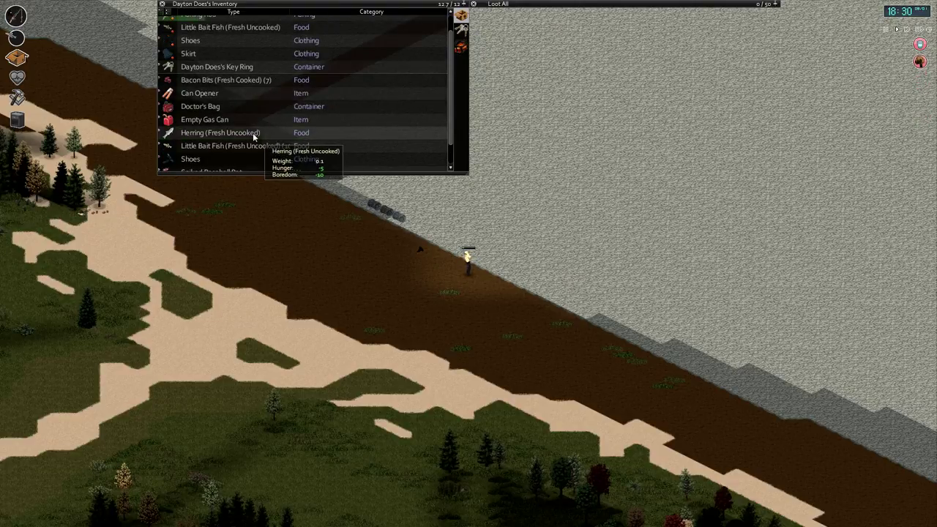
pyautogui.scroll(-1, 253, 132)
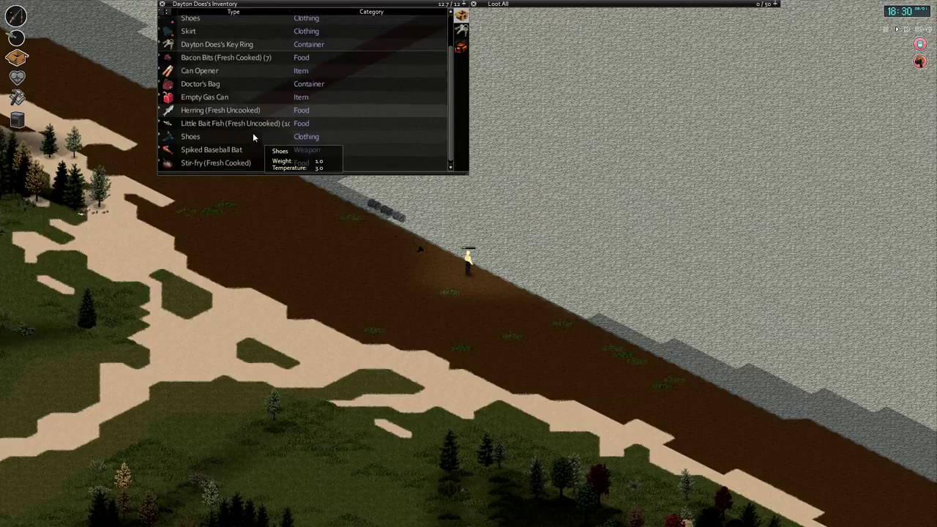
# Equip the Fishing Rod from the inventory to continue fishing.
pyautogui.doubleClick(261, 127)
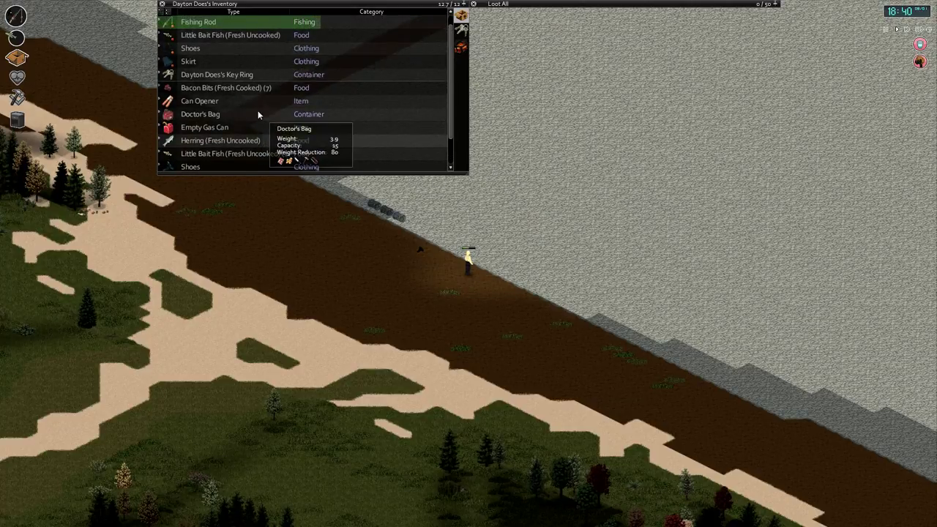
pyautogui.scroll(-1, 259, 115)
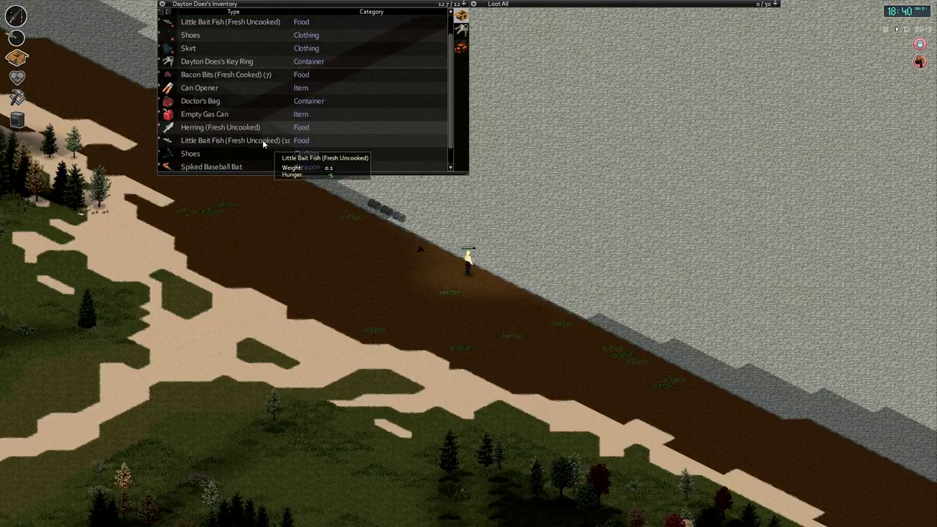
pyautogui.scroll(-1, 262, 139)
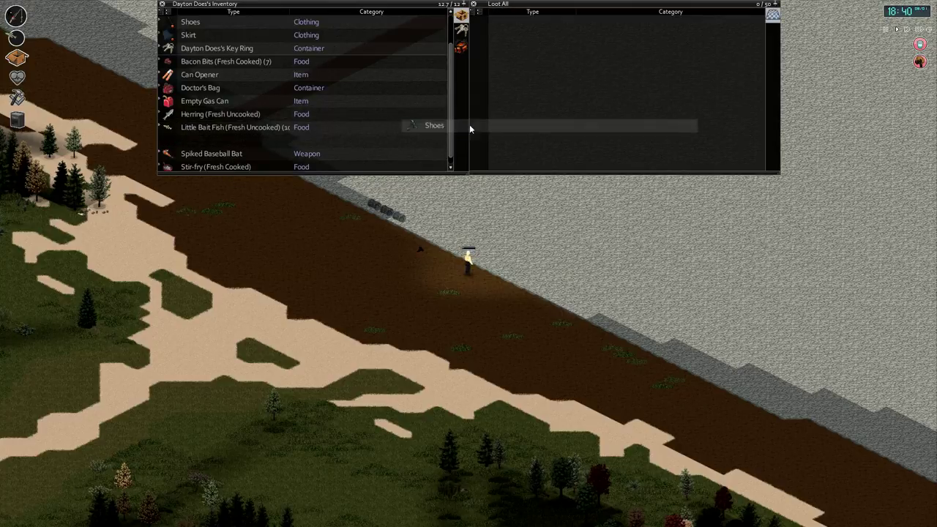
pyautogui.moveTo(512, 4)
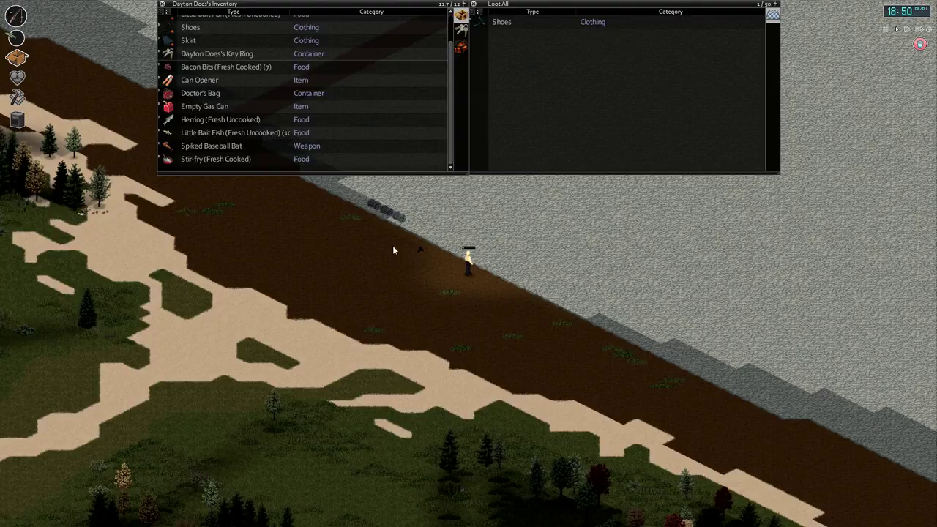
pyautogui.moveTo(216, 158)
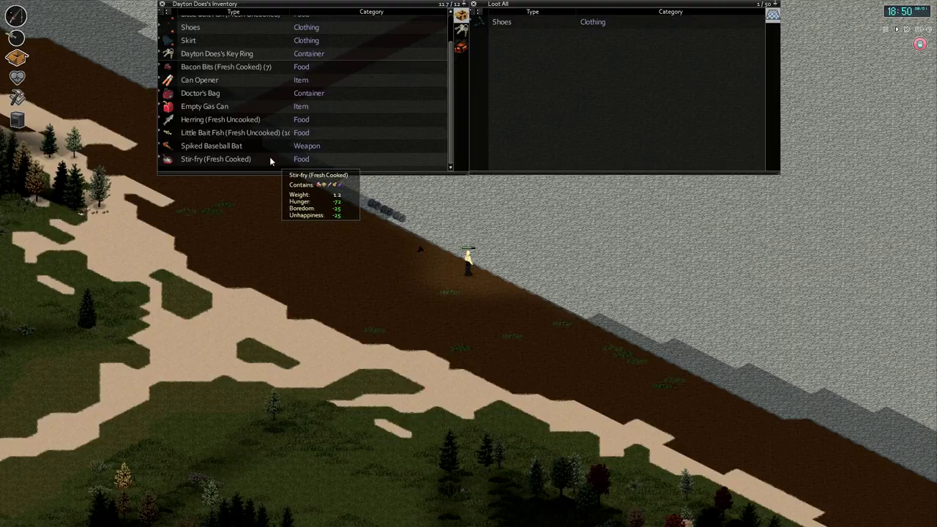
# Move the 54cm Small Pike into the Big Hiking Bag and view the bag's contents.
pyautogui.rightClick(291, 146)
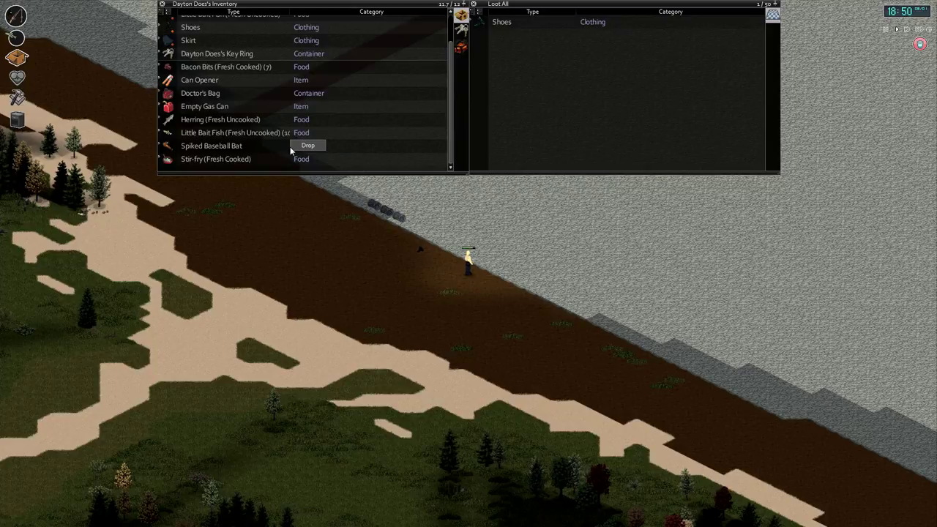
pyautogui.click(278, 145)
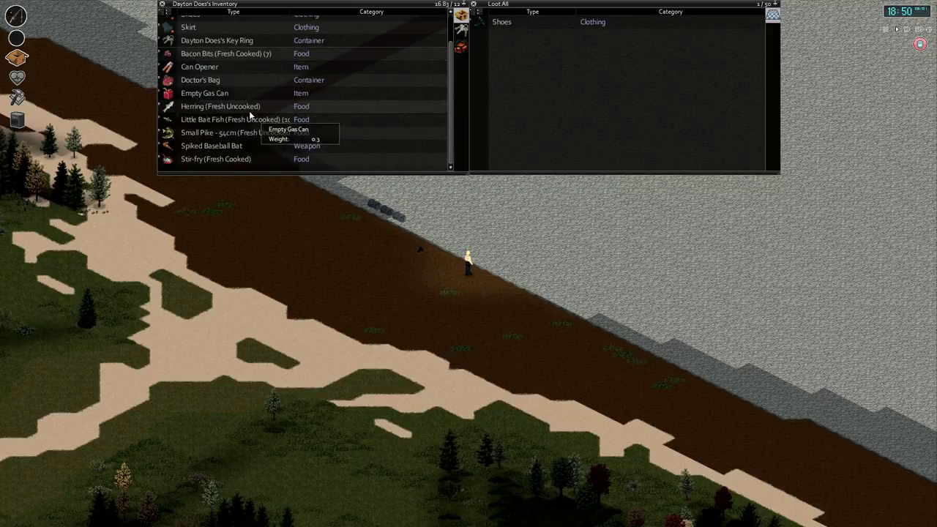
pyautogui.click(249, 111)
pyautogui.click(249, 111)
pyautogui.rightClick(292, 112)
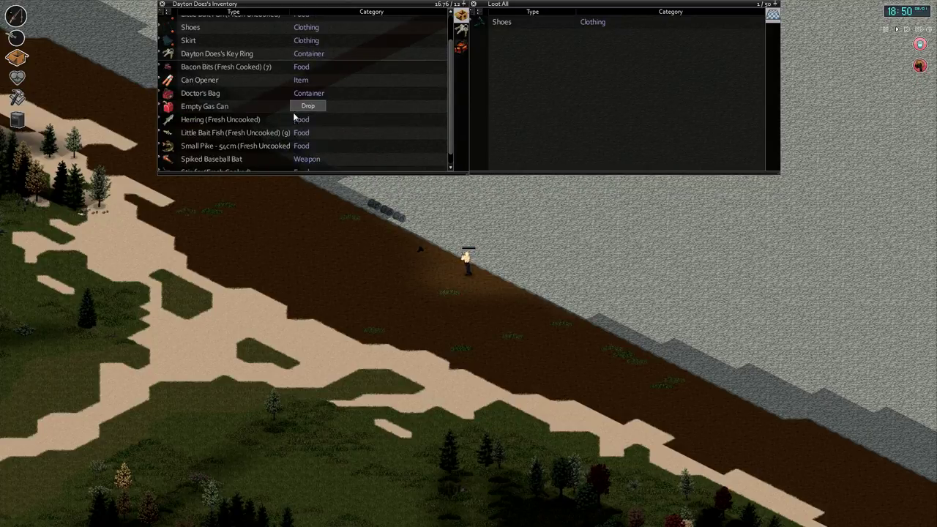
pyautogui.click(252, 136)
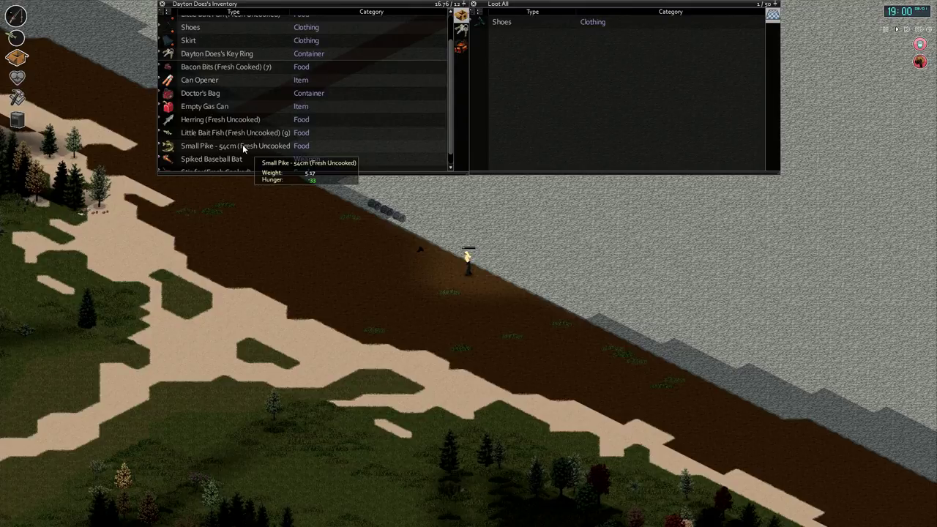
pyautogui.moveTo(242, 145); pyautogui.dragTo(461, 48)
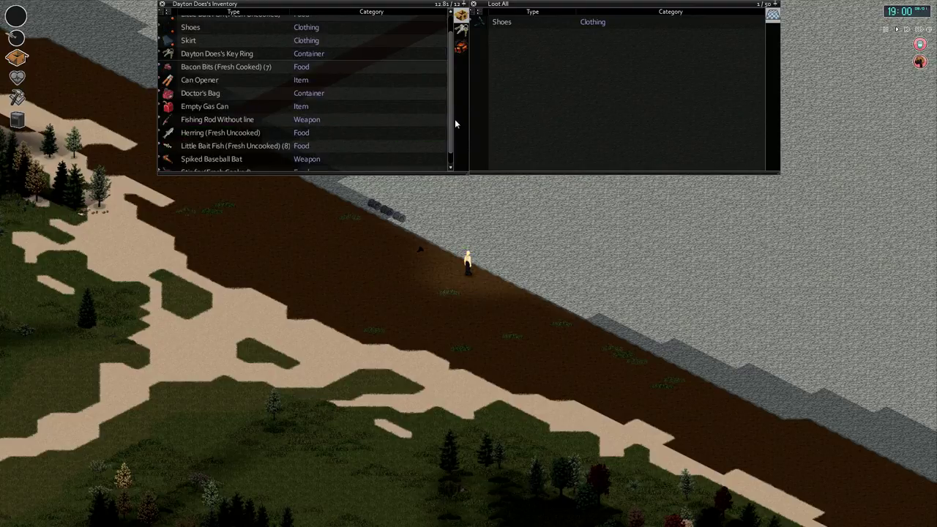
pyautogui.click(462, 47)
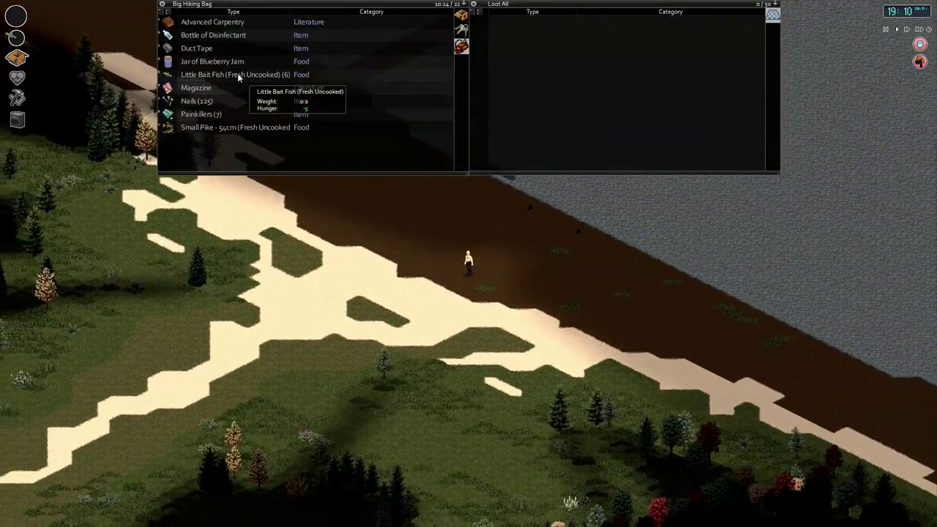
# Equip the Spiked Baseball Bat as the primary weapon and hide the inventory lists.
pyautogui.click(461, 16)
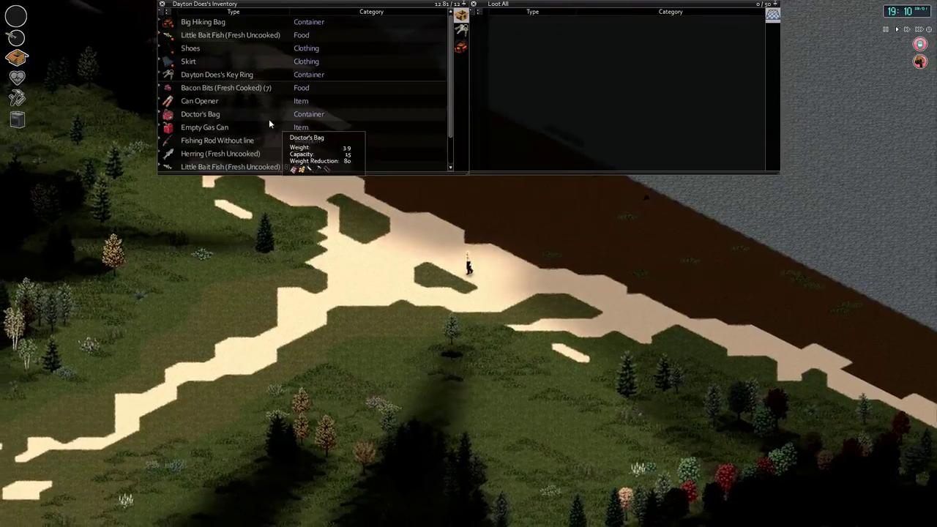
pyautogui.scroll(-2, 268, 118)
pyautogui.rightClick(229, 144)
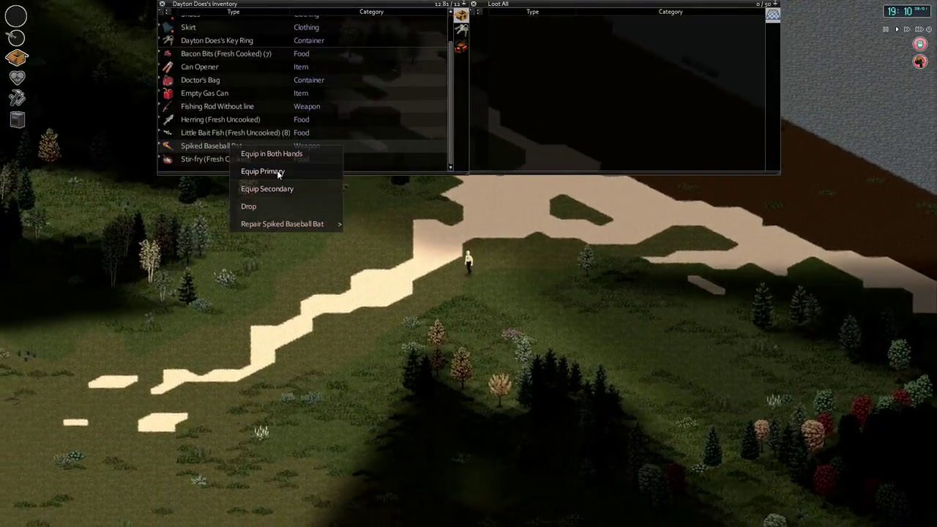
pyautogui.click(292, 155)
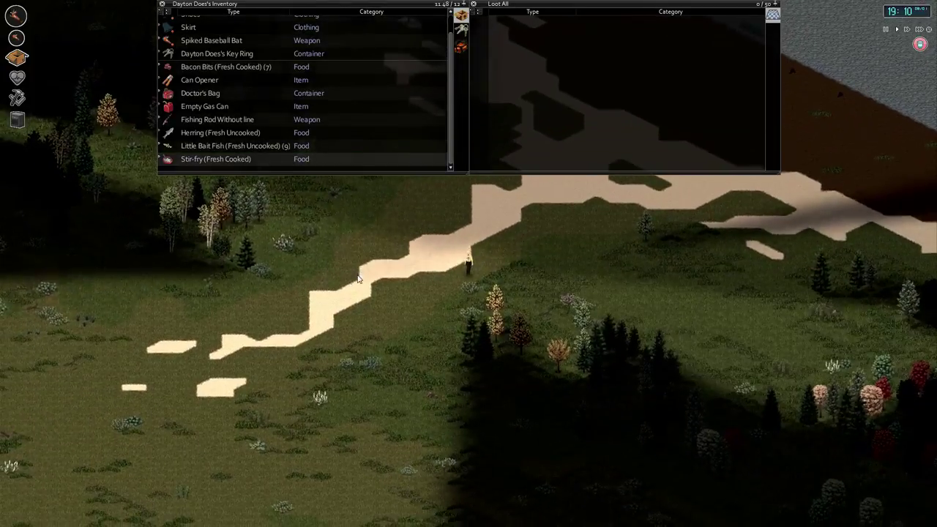
pyautogui.press('Tab')
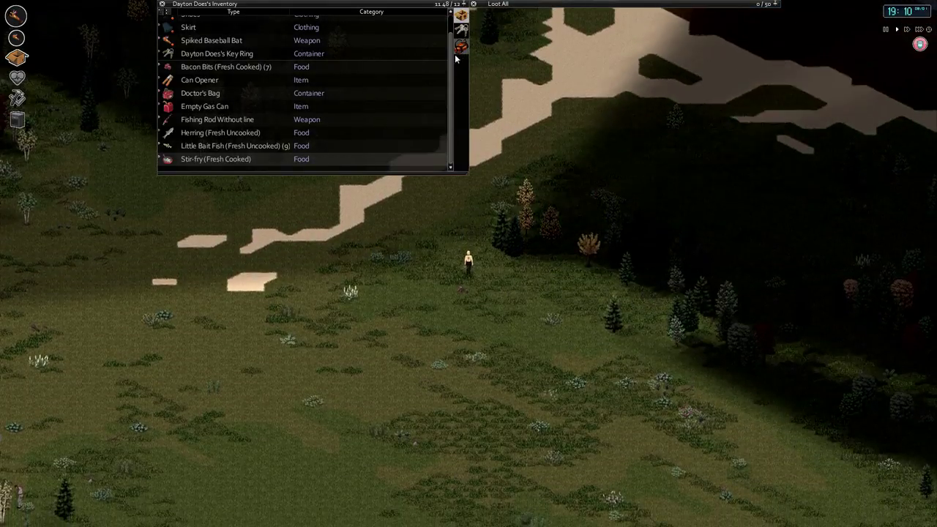
# Open the Health overview, view the skill levels, then close the info window.
pyautogui.press('h')
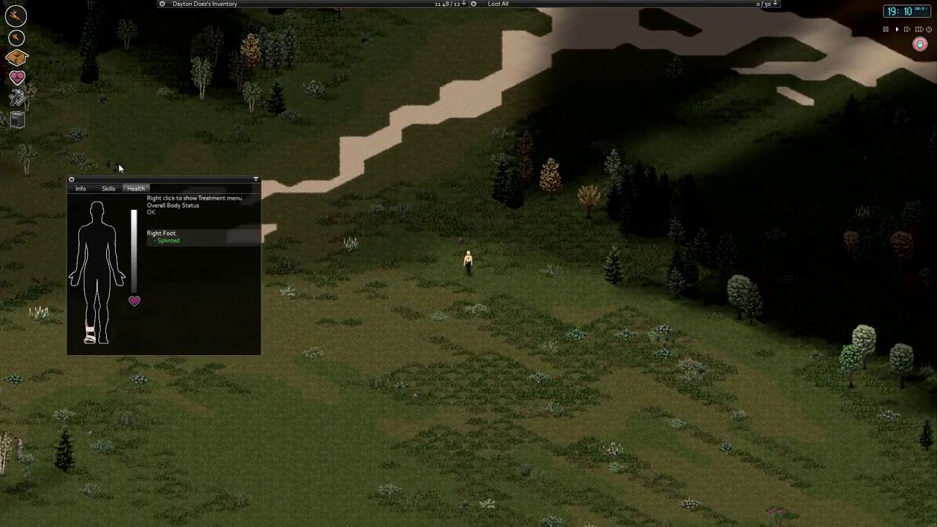
pyautogui.click(109, 188)
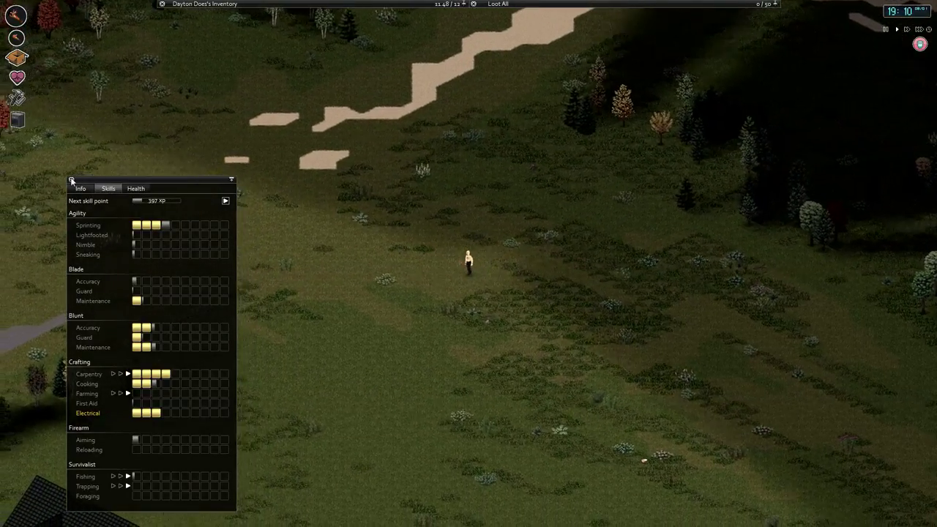
pyautogui.click(71, 180)
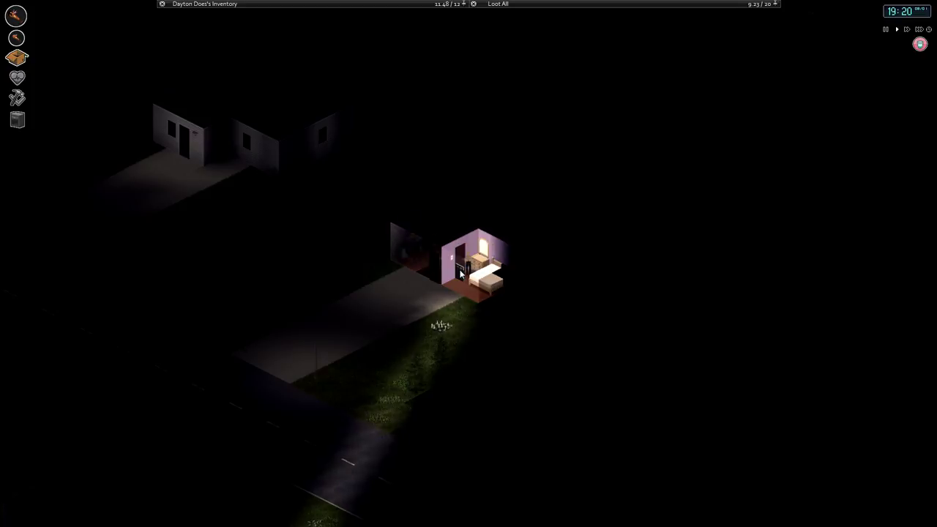
# Close the bedroom curtains and drop the Herring into the Loot panel.
pyautogui.rightClick(458, 272)
pyautogui.click(505, 318)
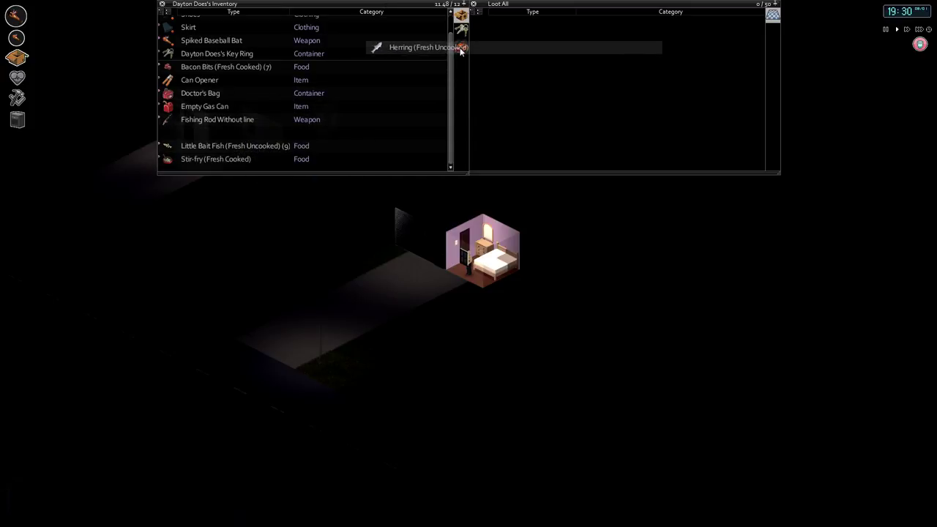
pyautogui.moveTo(248, 133); pyautogui.dragTo(513, 51)
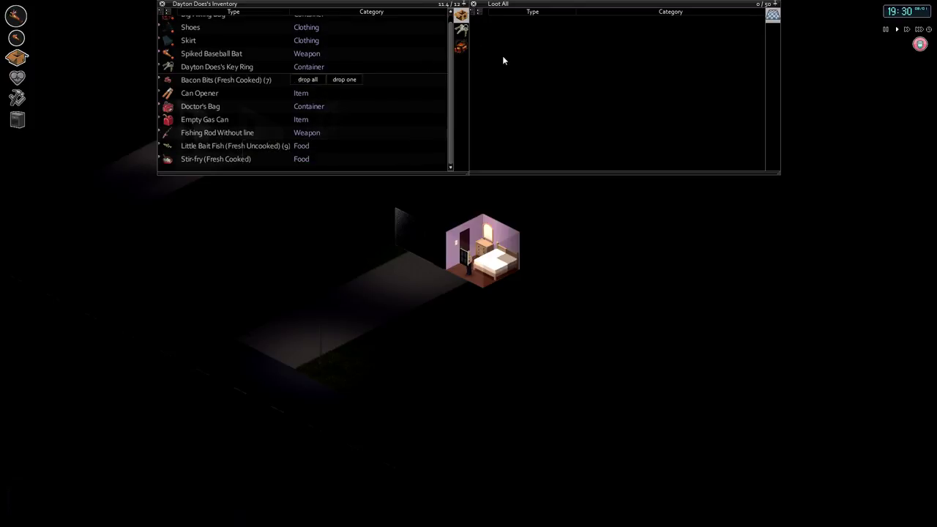
# Look inside the Big Hiking Bag, then bring up options for the Empty Gas Can.
pyautogui.click(461, 45)
pyautogui.click(461, 16)
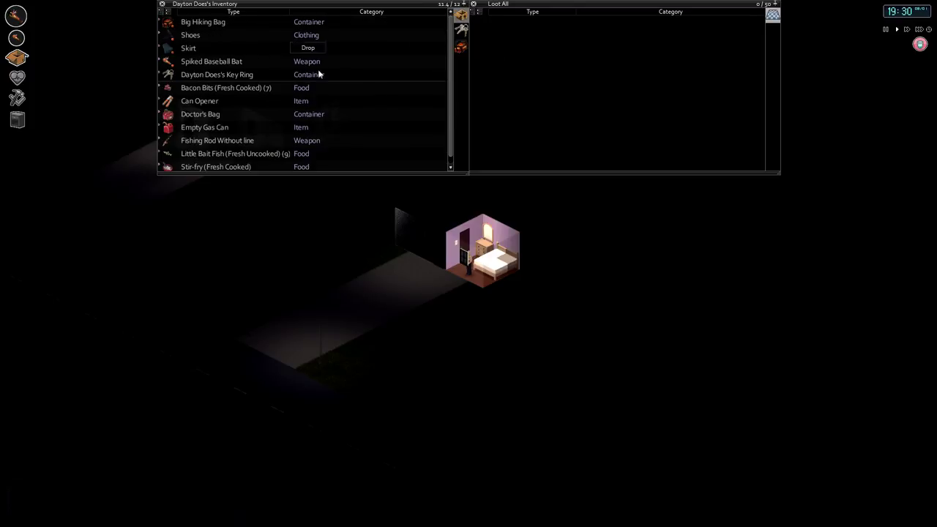
pyautogui.moveTo(226, 88)
pyautogui.mouseDown()
pyautogui.moveTo(434, 37)
pyautogui.moveTo(219, 89)
pyautogui.mouseUp()
pyautogui.rightClick(229, 119)
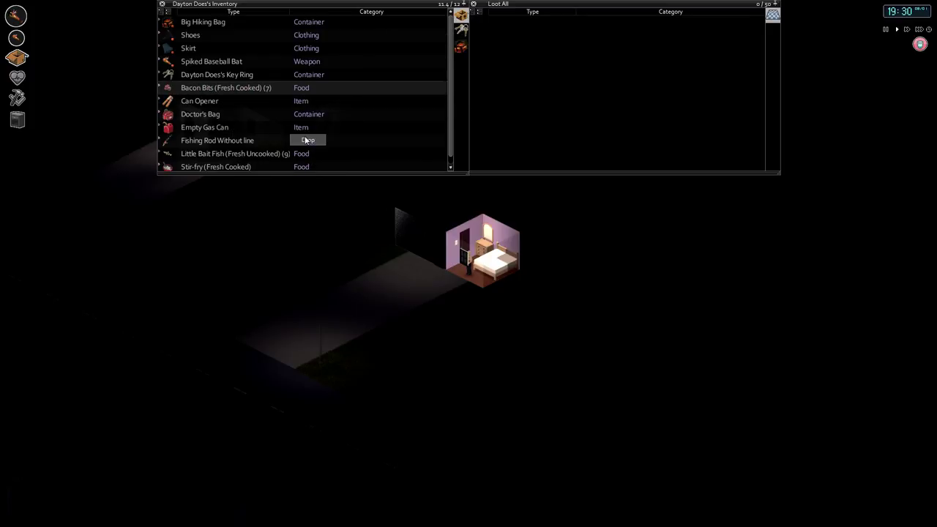